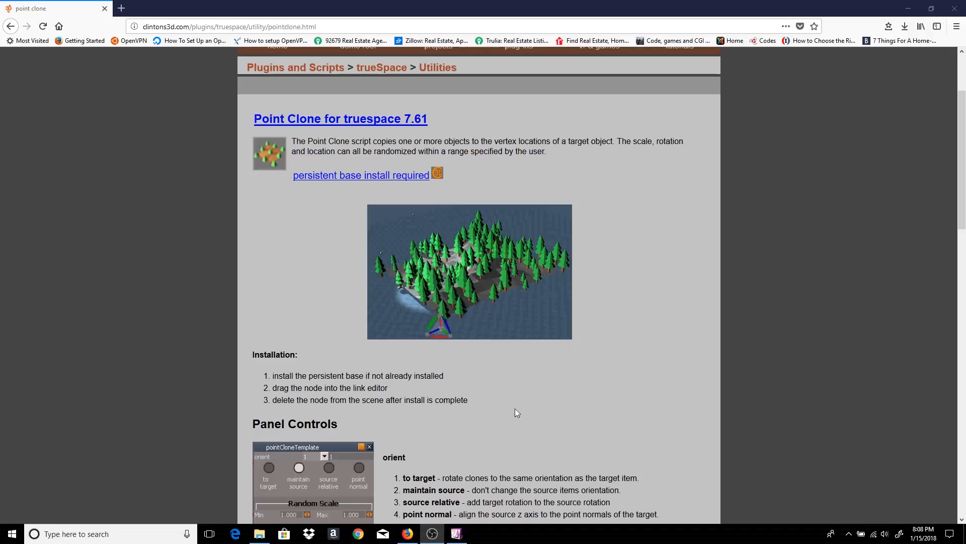
Minimize Firefox and drag Point Clone Autoload.RsObj from ts_downloaded into trueSpace's link editor
left_click(909, 10)
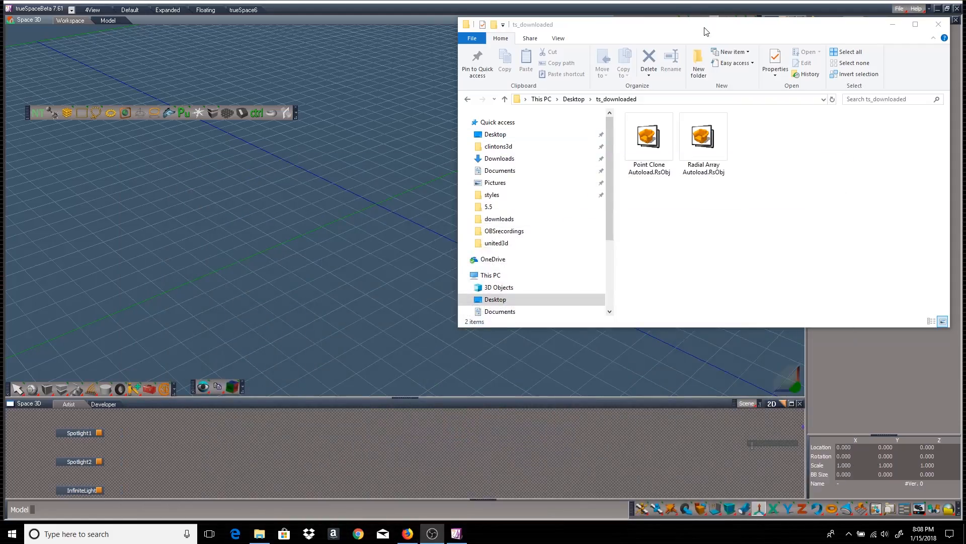
left_click(650, 138)
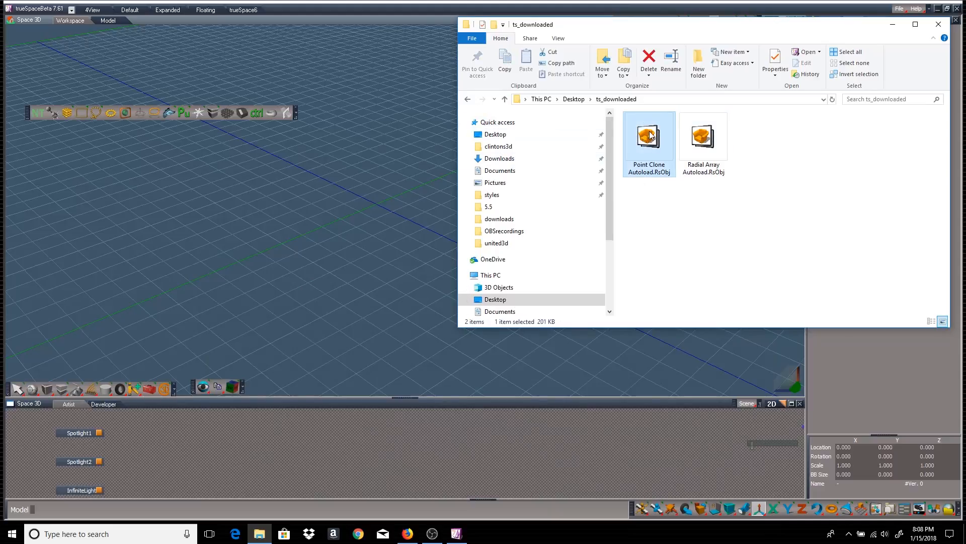
mouse_move(650, 135)
left_mouse_down()
mouse_move(569, 261)
mouse_move(417, 408)
left_mouse_up()
left_click_drag(335, 447, 277, 448)
Check the 'Point clone installed' log line, close the Log, and delete the Point Clone Autoload node
left_click(325, 105)
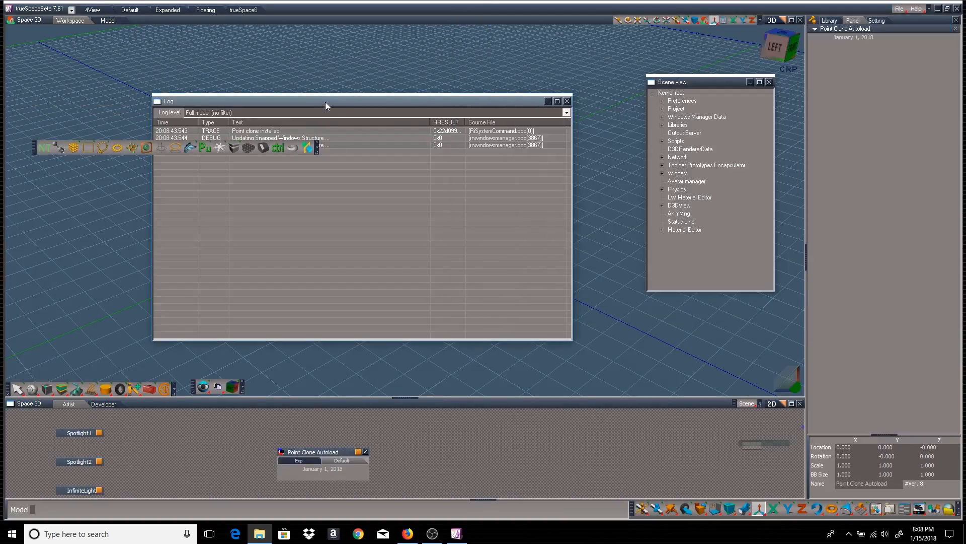
left_click(263, 132)
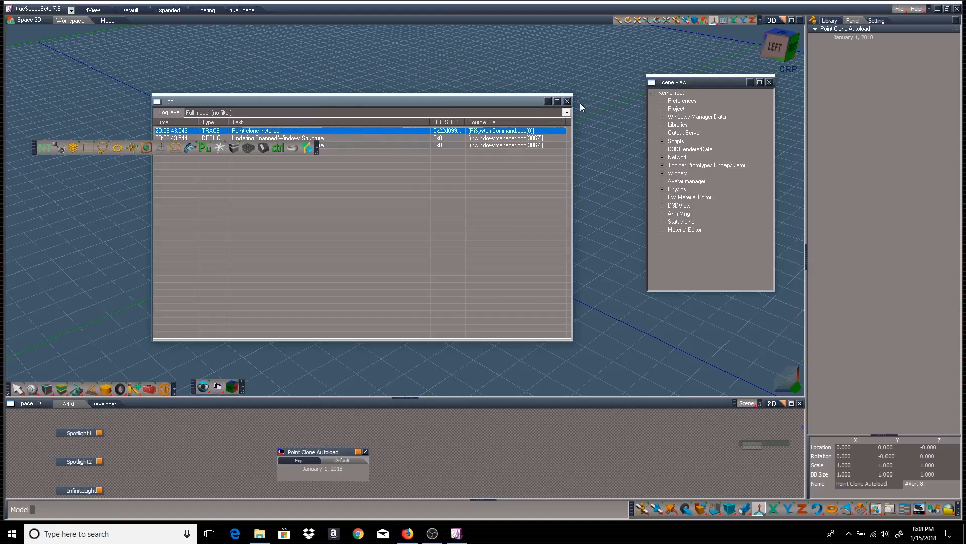
left_click(567, 101)
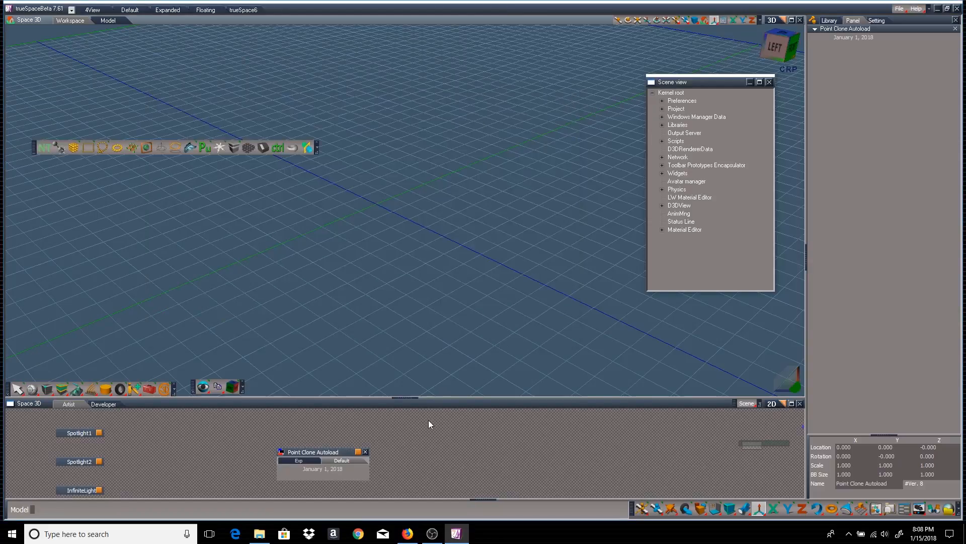
left_click(366, 452)
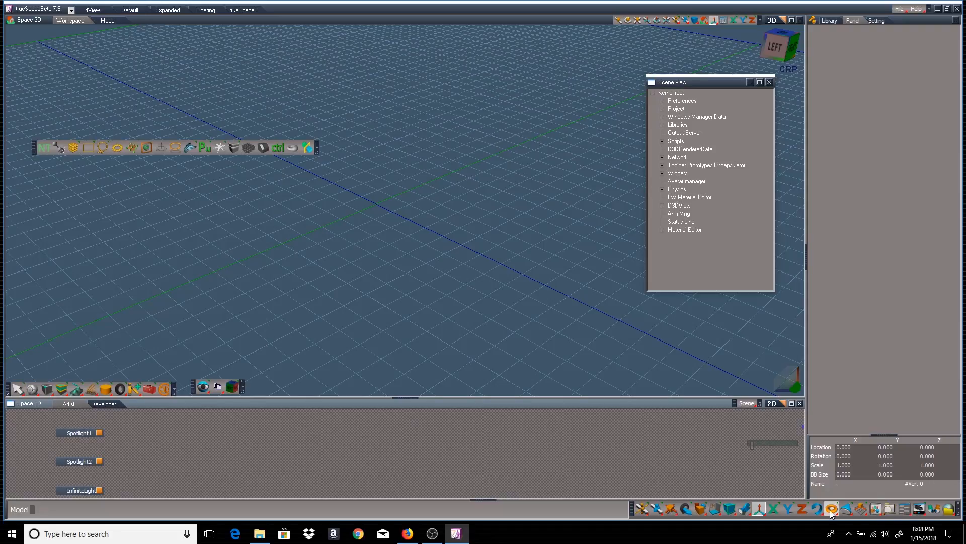
Draw a 13.740 × 11.564 plane with 10 width segments and make it double-sided
left_click_drag(834, 510, 835, 437)
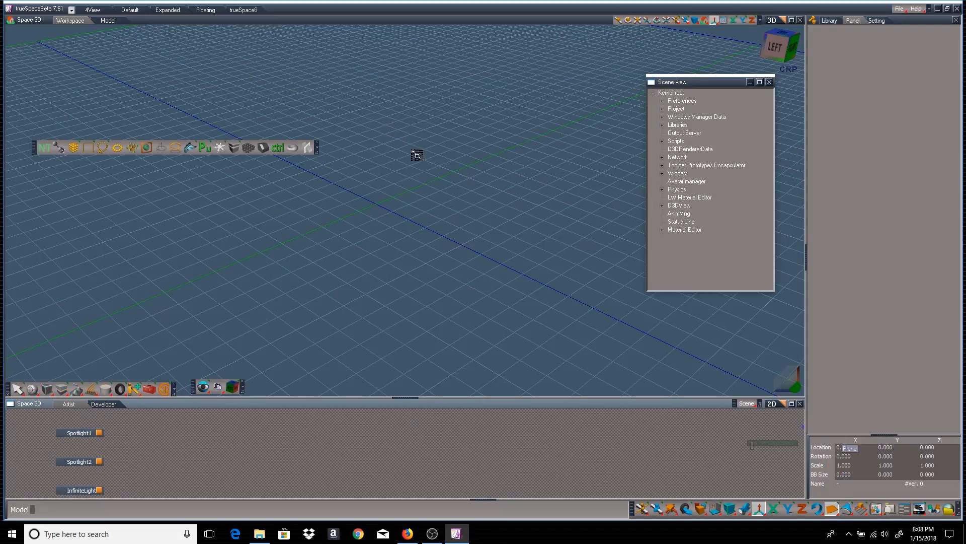
mouse_move(415, 133)
left_mouse_down()
mouse_move(396, 164)
mouse_move(367, 326)
left_mouse_up()
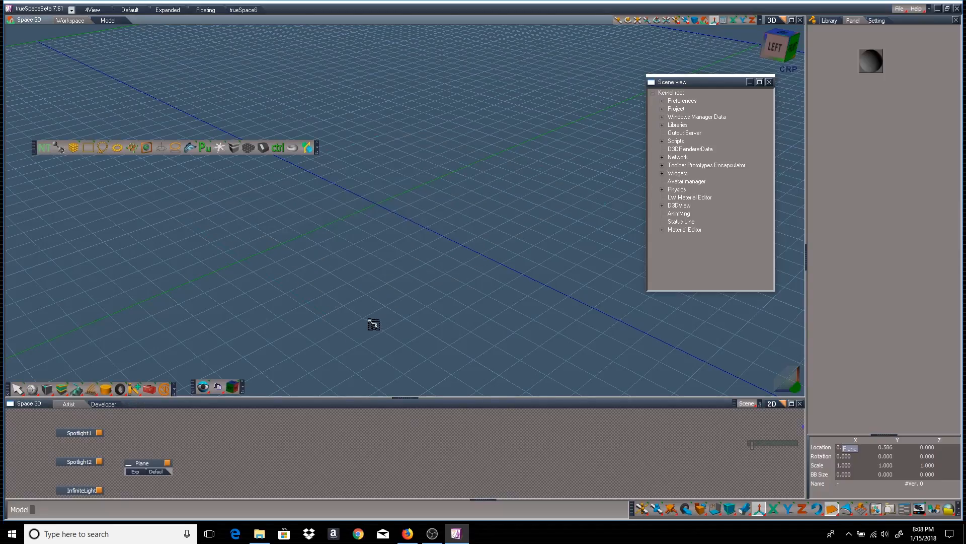
mouse_move(859, 145)
left_mouse_down()
mouse_move(901, 144)
mouse_move(865, 145)
left_mouse_up()
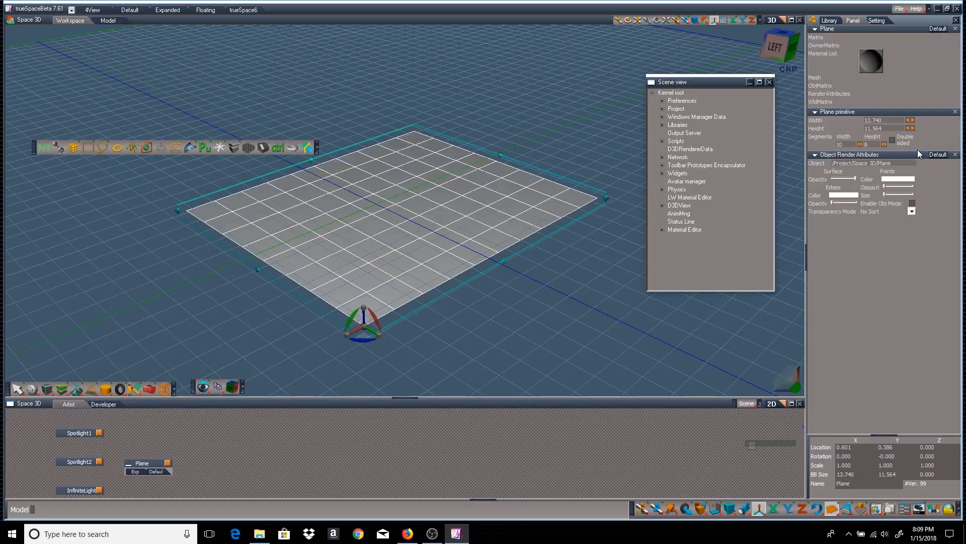
left_click(892, 142)
Convert the plane to a mesh and raise a smoothly selected row of points into a wave
double_click(461, 202)
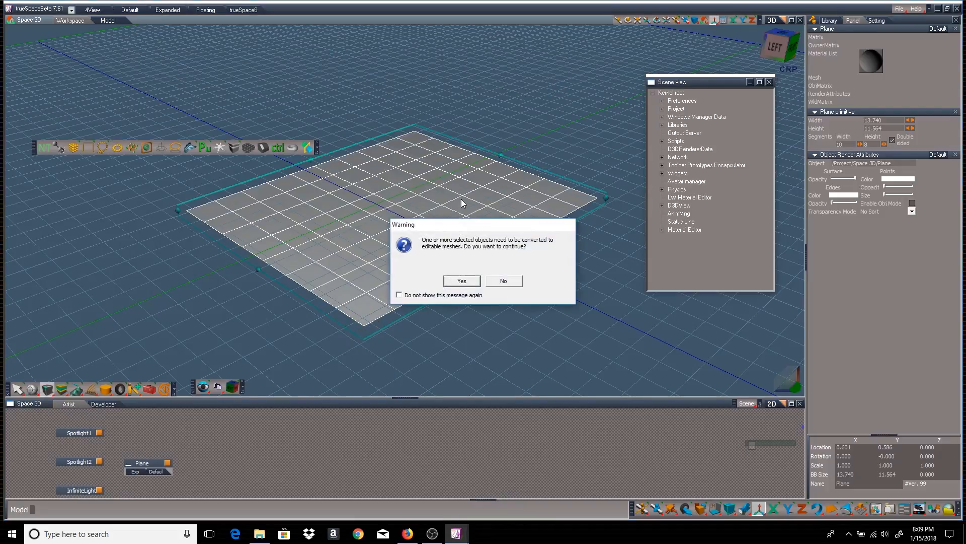
left_click(462, 279)
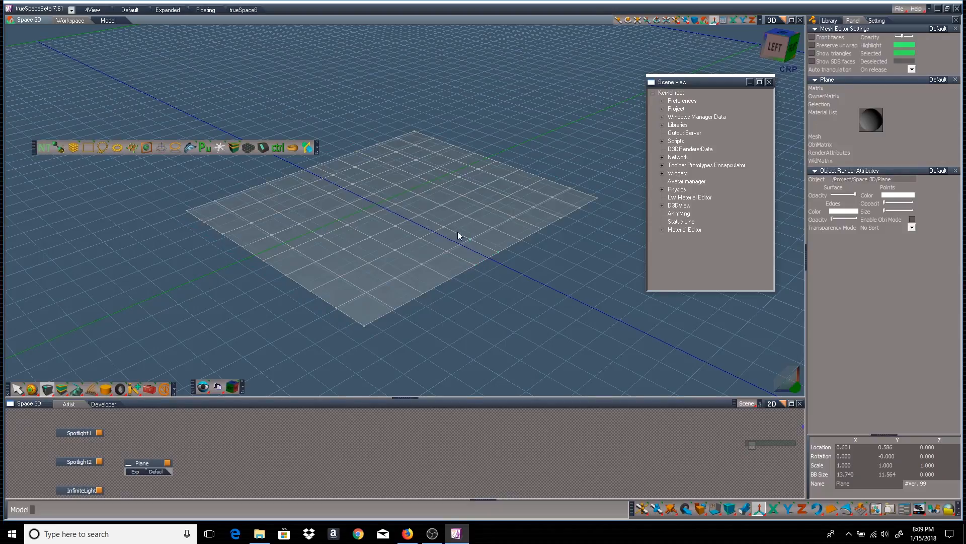
left_click(312, 166)
left_click(31, 390)
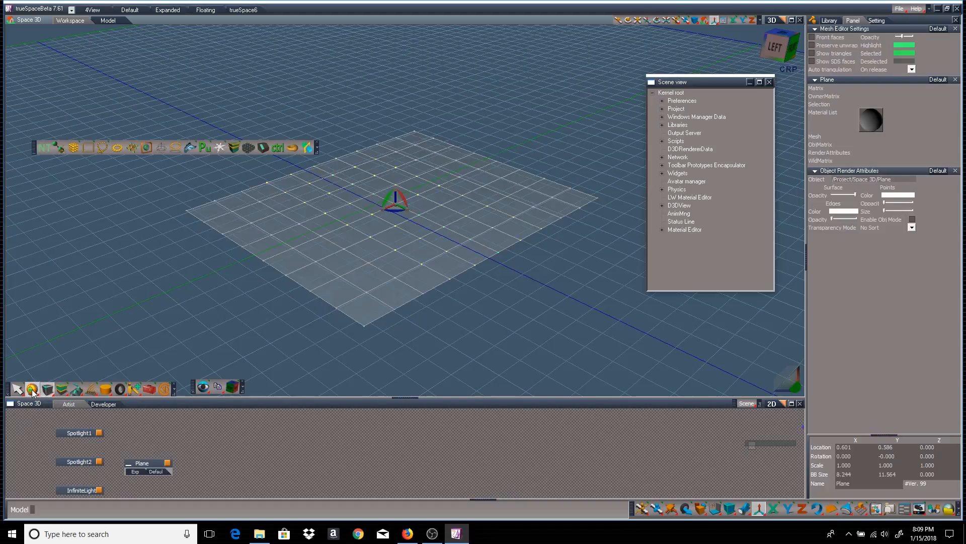
left_click_drag(394, 195, 395, 176)
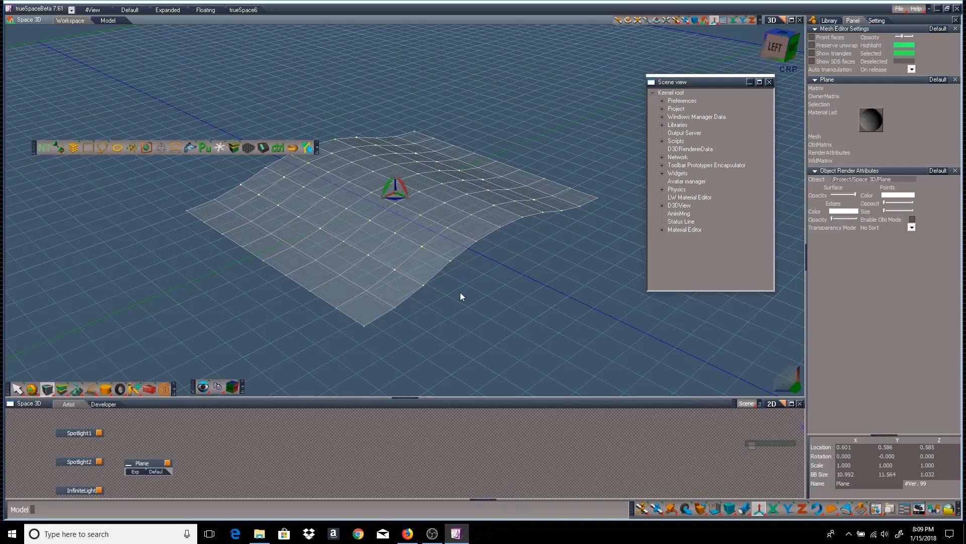
right_click(551, 274)
Tilt the plane about 16° around X and add a small cone of height 1.901
mouse_move(553, 273)
right_mouse_down()
mouse_move(579, 278)
mouse_move(563, 279)
right_mouse_up()
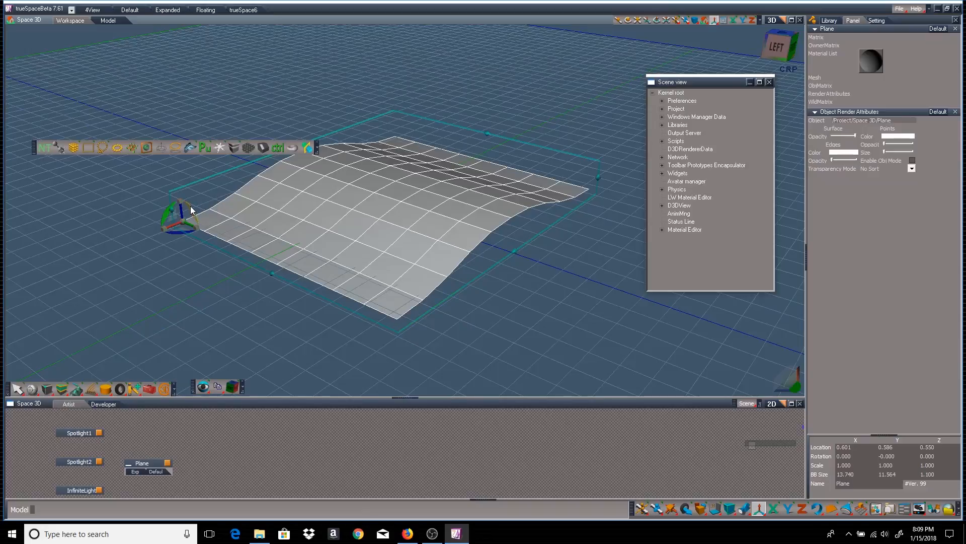
left_click_drag(191, 210, 198, 247)
right_click_drag(490, 302, 5, 162)
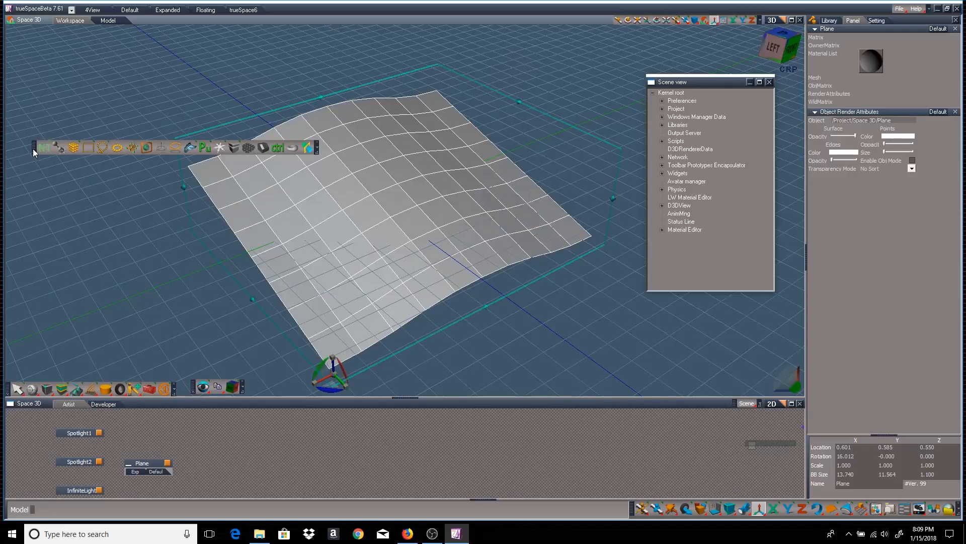
left_click_drag(33, 149, 24, 77)
left_click_drag(832, 508, 160, 250)
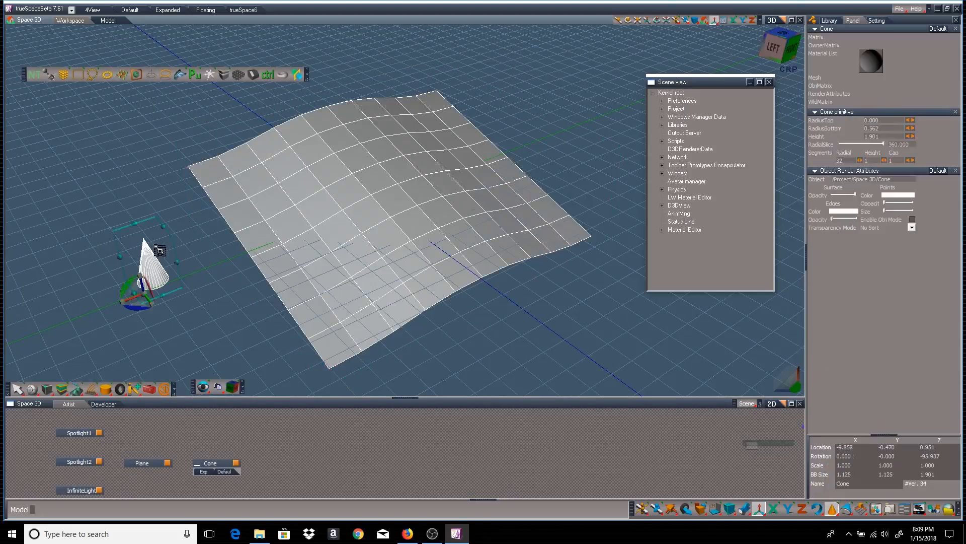
Coarsen the cone, add a partial torus (slice 255.600), and draw a cylinder (radius 0.428, height 2.077)
left_click_drag(861, 160, 875, 146)
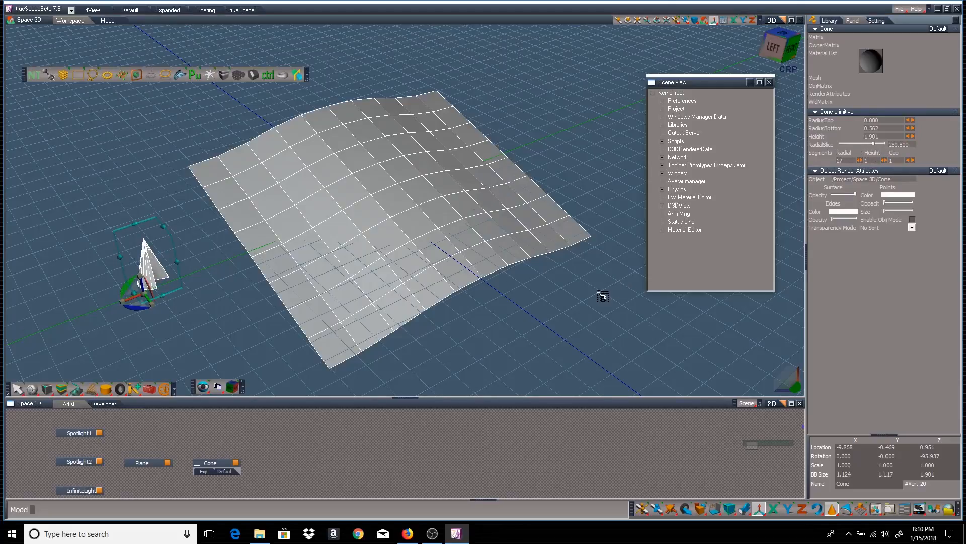
left_click_drag(833, 510, 832, 422)
left_click_drag(173, 319, 184, 333)
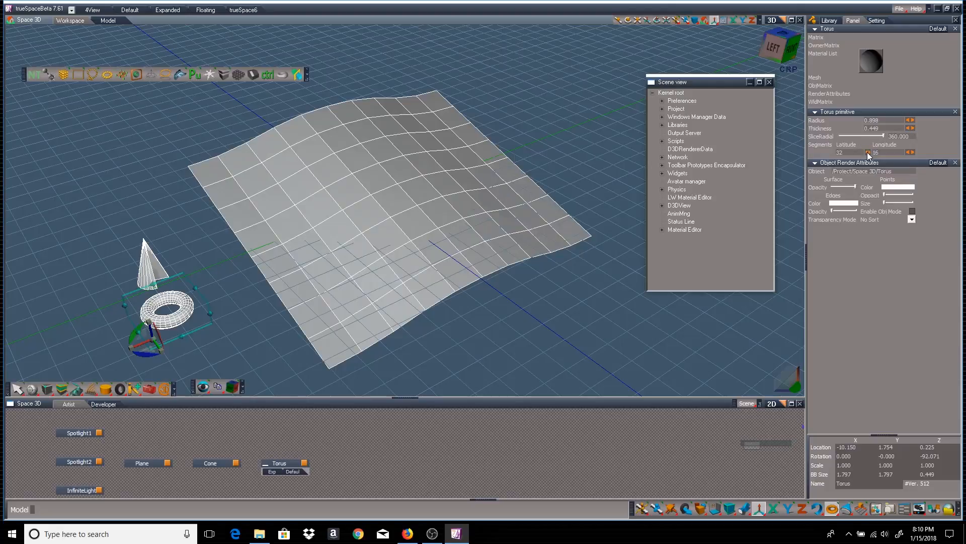
mouse_move(868, 152)
left_mouse_down()
mouse_move(842, 152)
mouse_move(896, 140)
mouse_move(873, 137)
left_mouse_up()
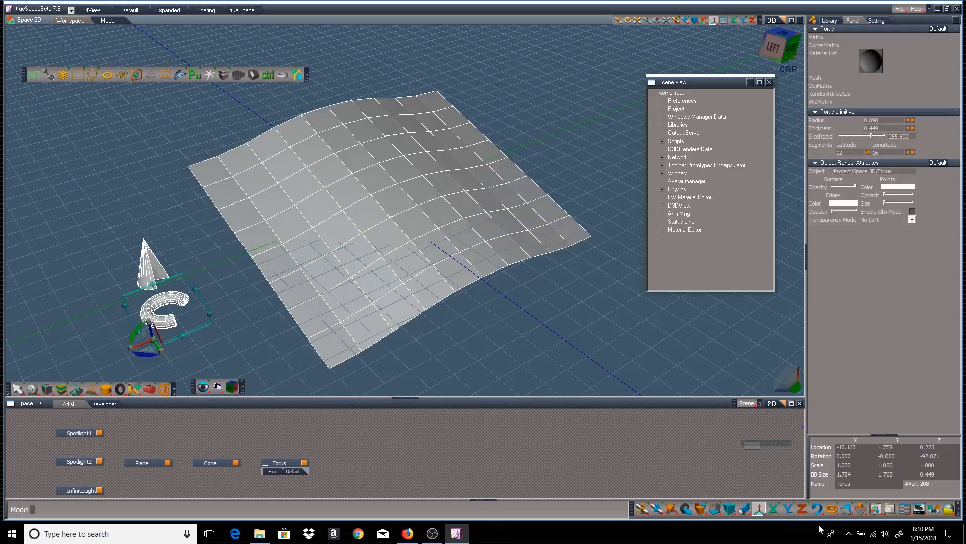
left_click_drag(831, 508, 217, 364)
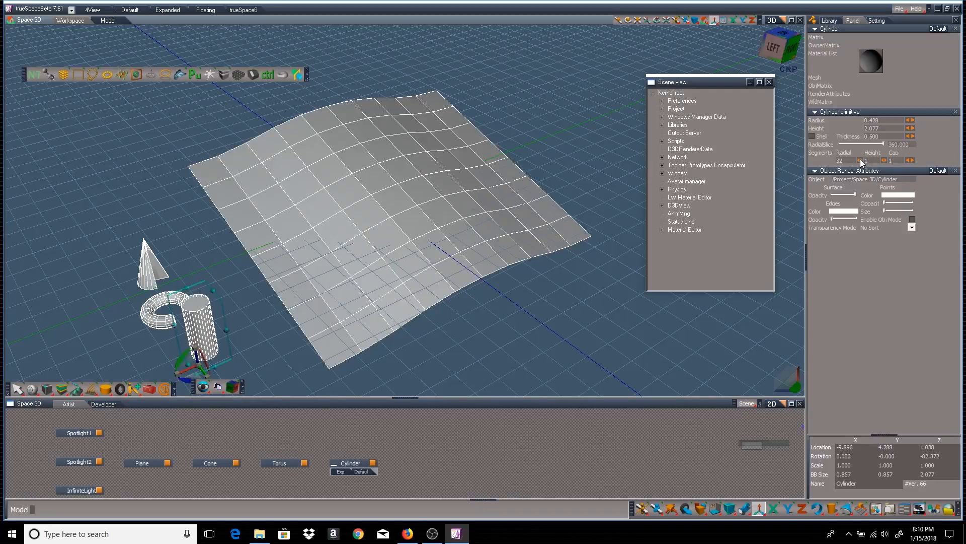
Cut the cylinder's radial segments to 18 and scale it uniformly down to 0.815
left_click_drag(862, 162, 875, 143)
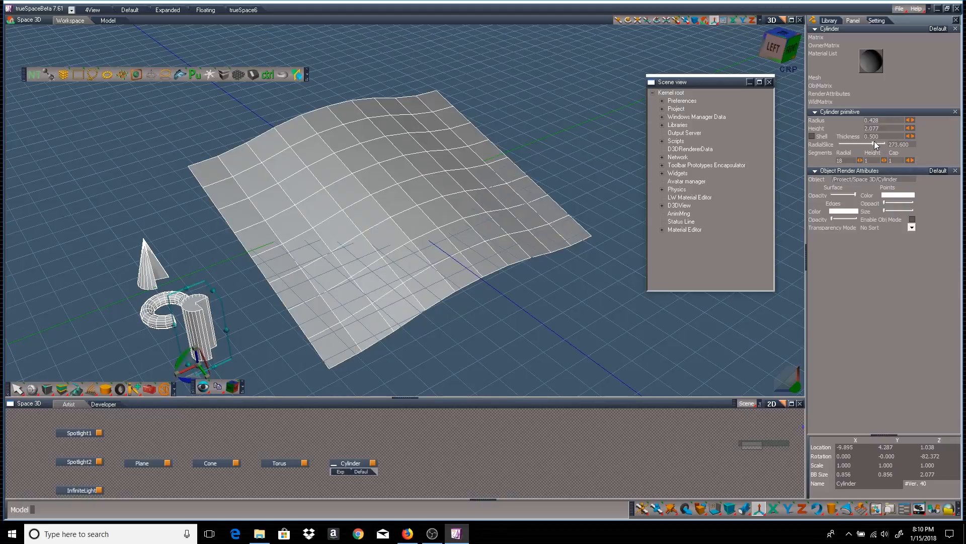
right_click(606, 273)
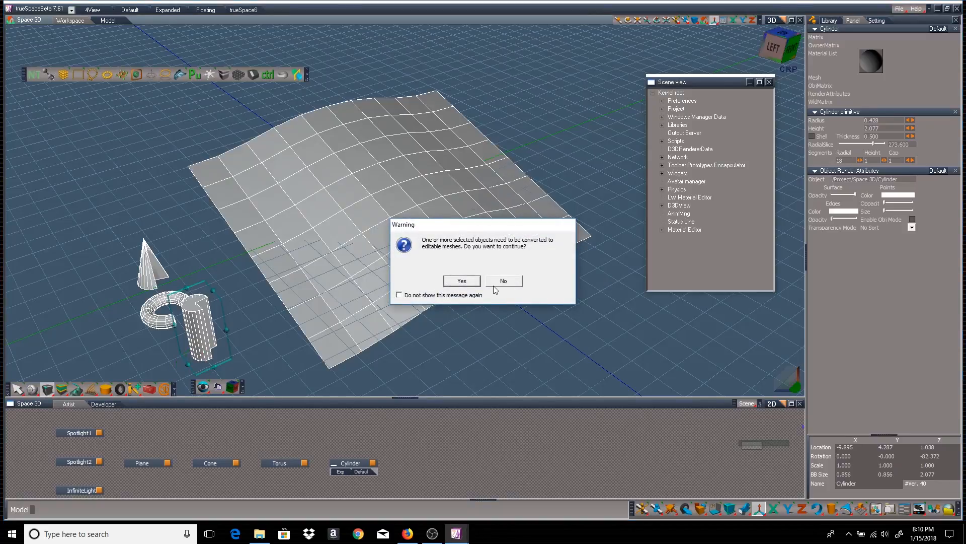
left_click(504, 283)
middle_click_drag(593, 298, 607, 297)
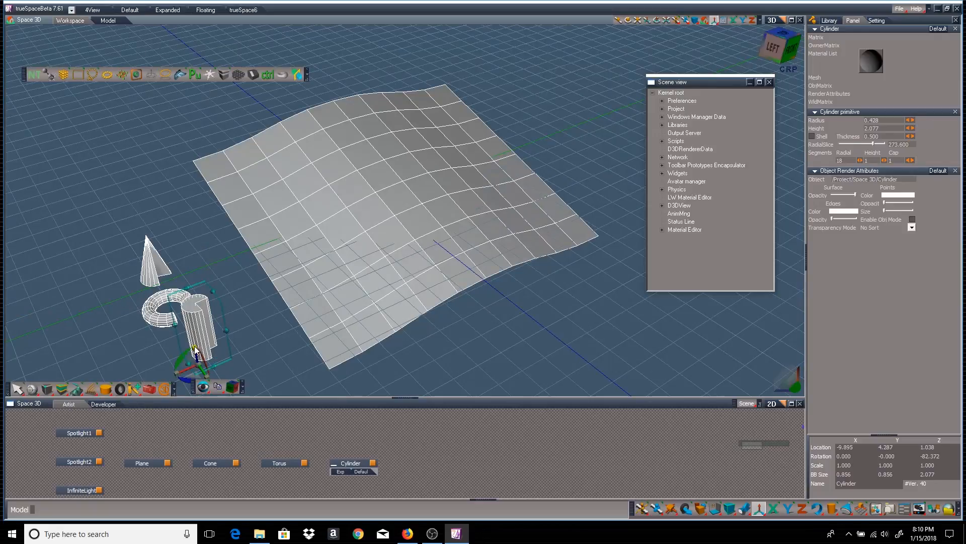
mouse_move(195, 350)
left_mouse_down()
mouse_move(193, 337)
mouse_move(198, 348)
left_mouse_up()
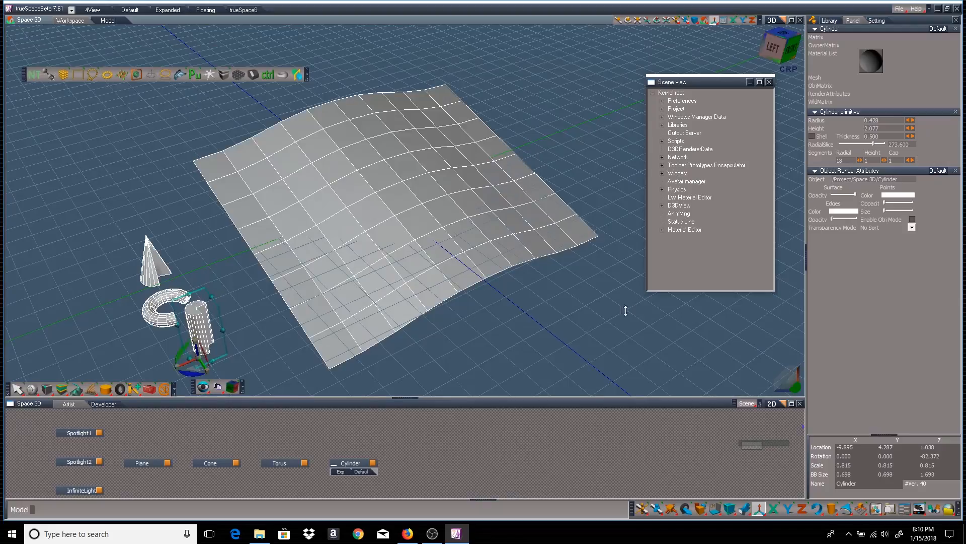
right_click_drag(550, 274, 548, 258)
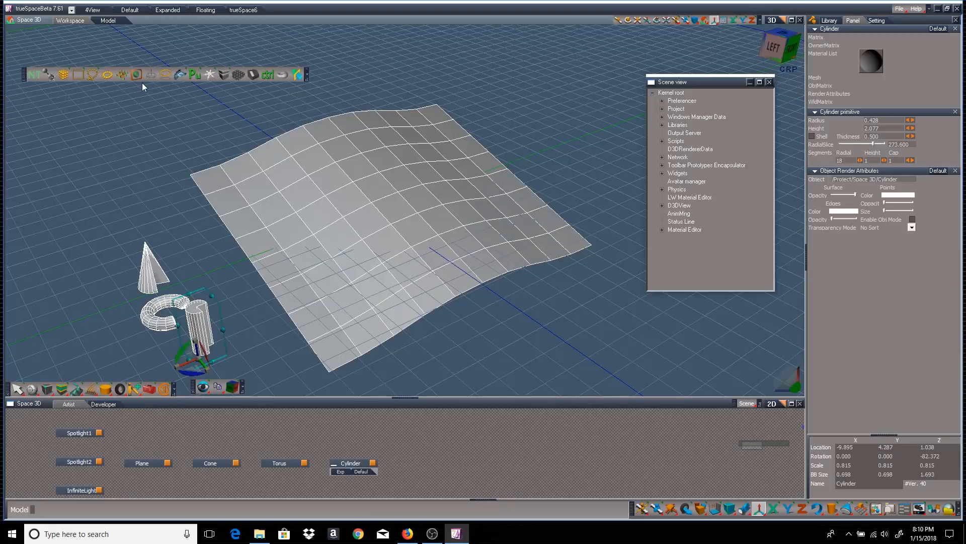
Rectangle-select the cone, torus and cylinder and point-clone them onto the wavy plane
left_click(77, 76)
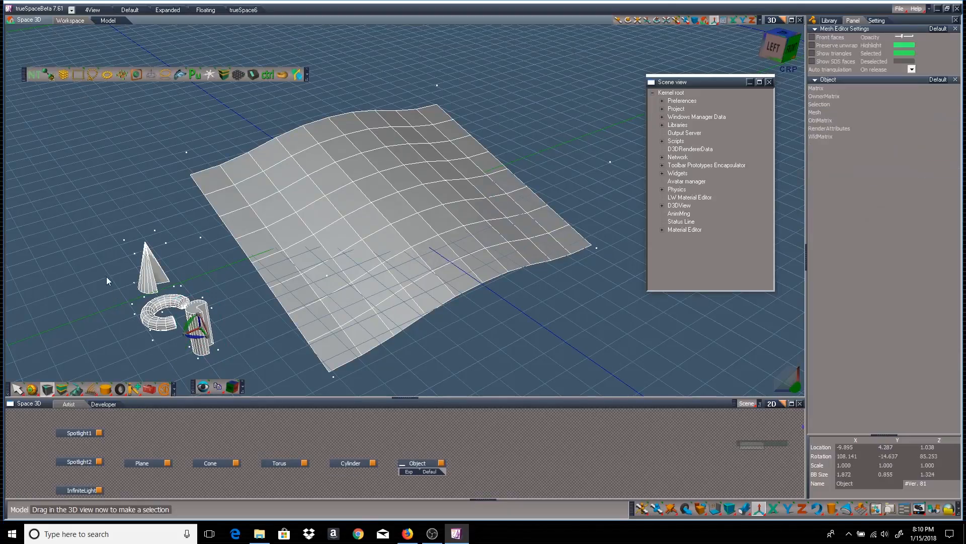
left_click_drag(101, 268, 209, 352)
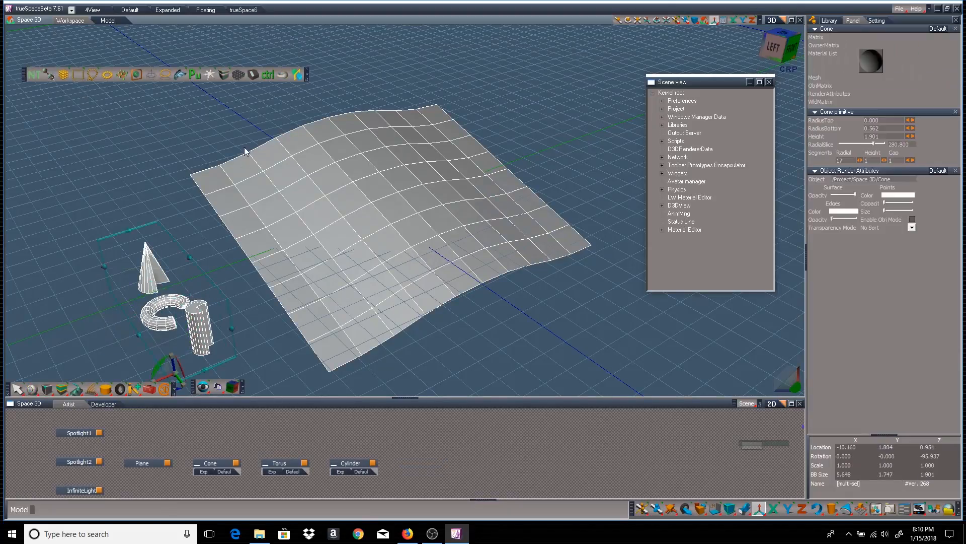
left_click(121, 75)
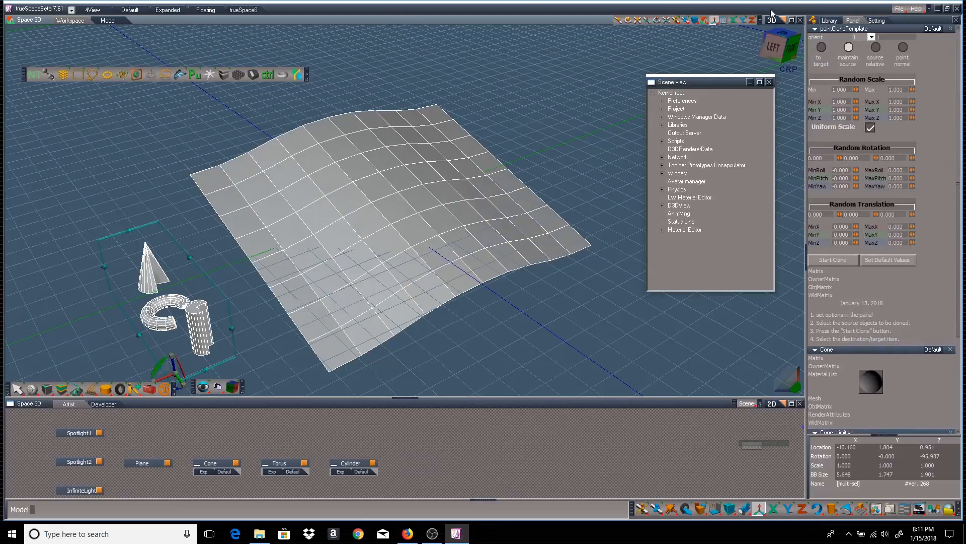
left_click(843, 261)
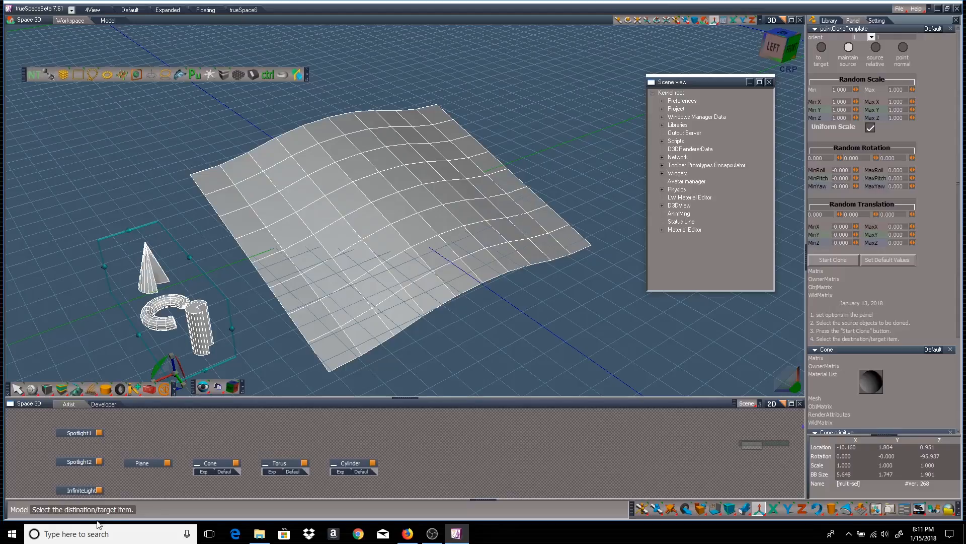
left_click(407, 188)
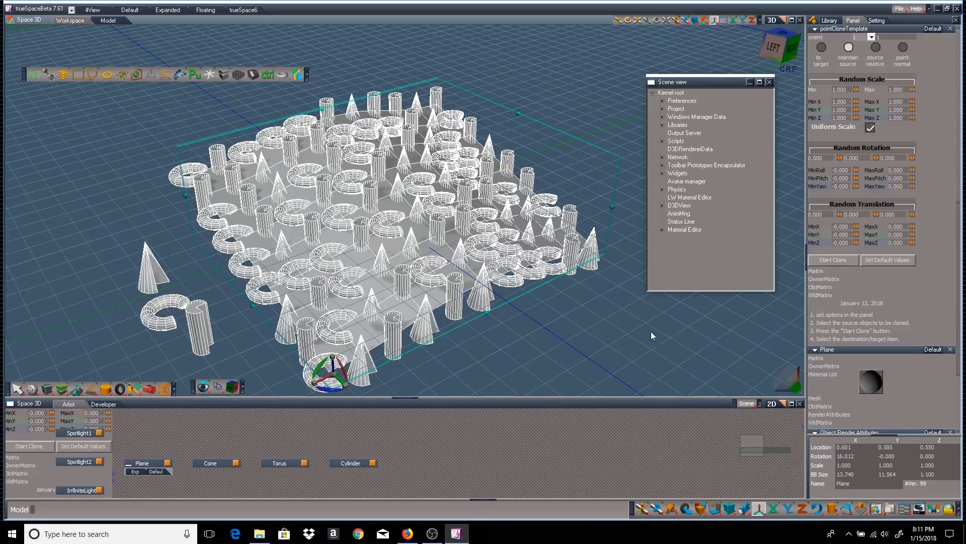
Orbit around the clones, then enlarge the link editor to show the pointClone, 1 node settings
middle_click_drag(609, 331, 468, 340)
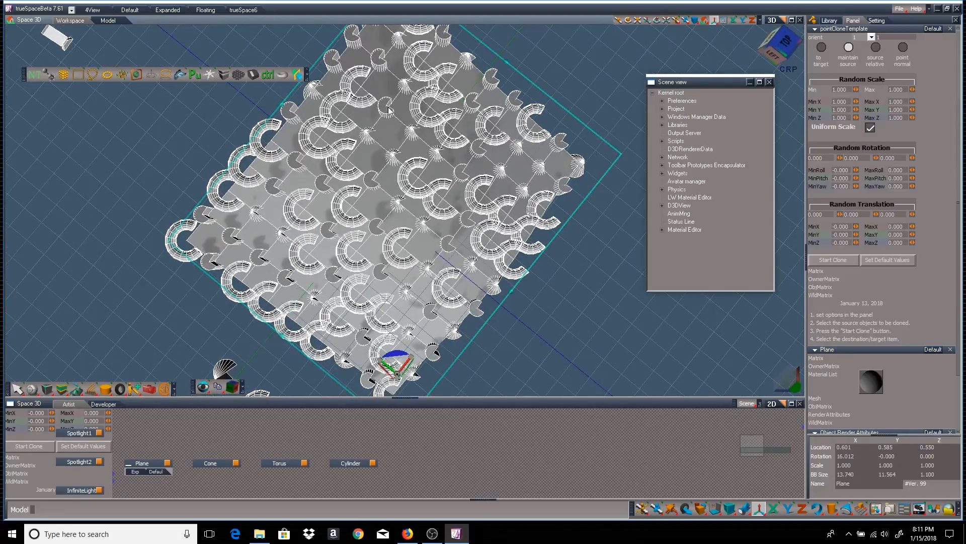
middle_click_drag(591, 276, 607, 182)
middle_click_drag(604, 227, 507, 222)
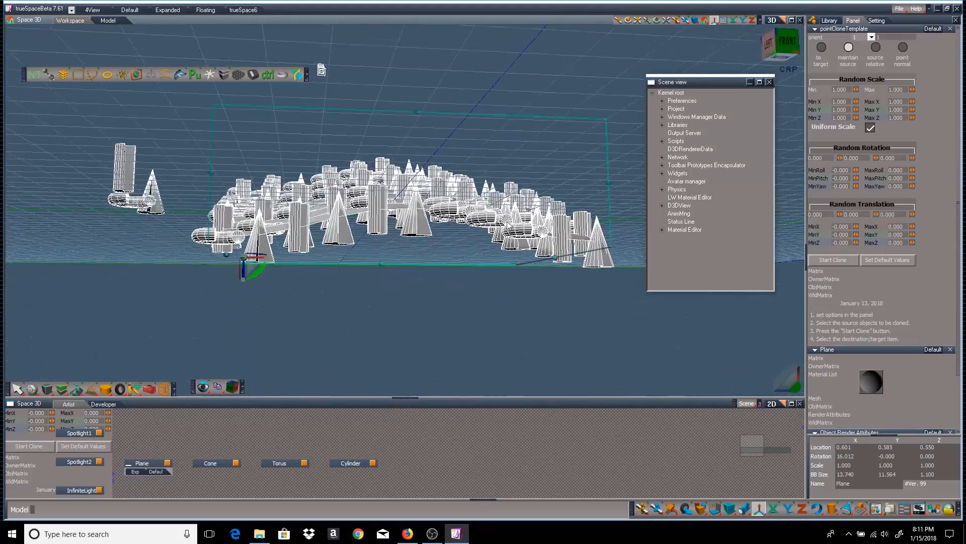
mouse_move(470, 308)
middle_mouse_down()
mouse_move(533, 341)
mouse_move(185, 272)
middle_mouse_up()
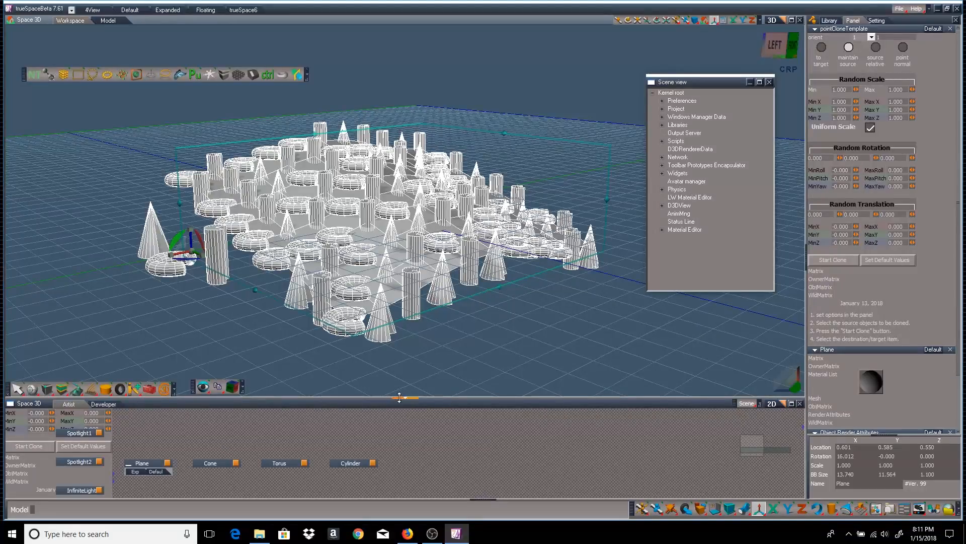
left_click_drag(400, 397, 405, 328)
left_click_drag(231, 350, 347, 480)
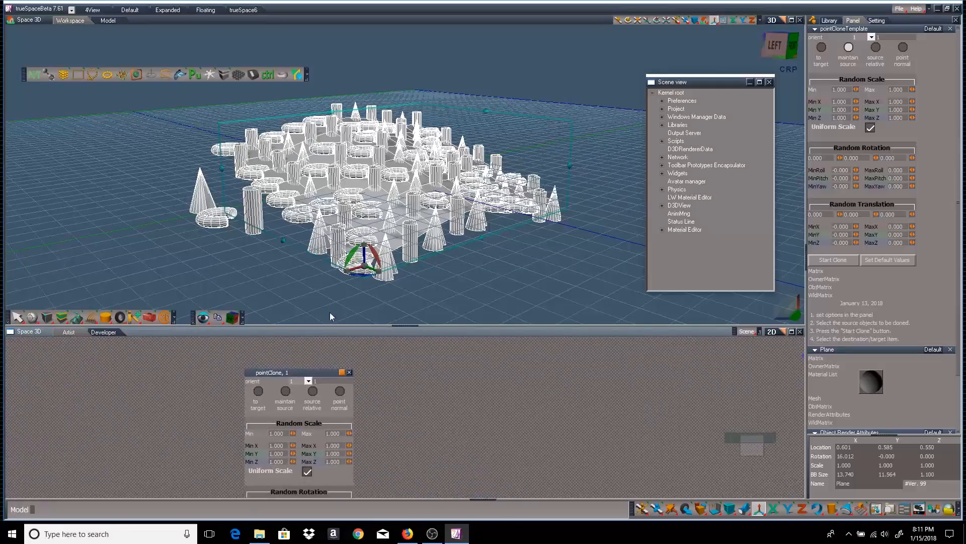
Delete the pointClone node with its clones and lower the cone along its Z axis
left_click(350, 372)
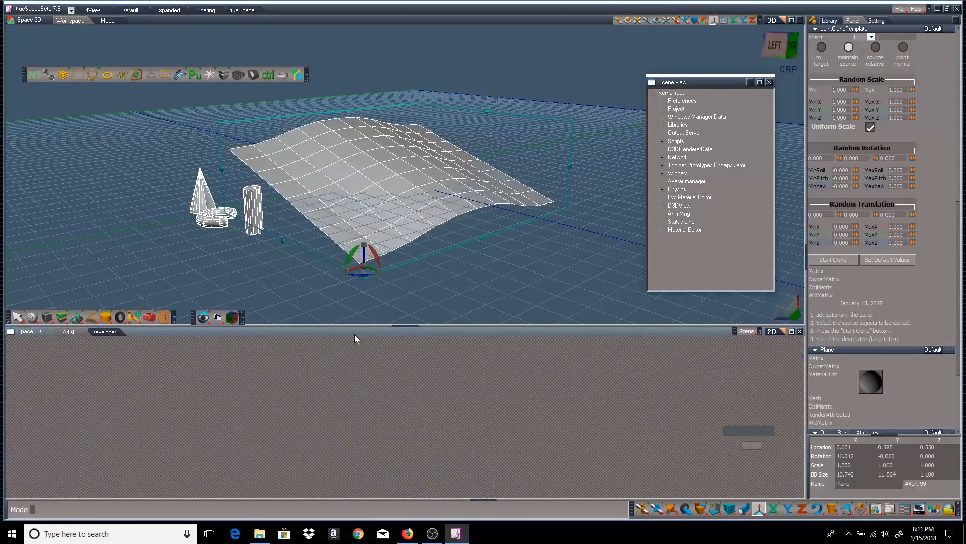
left_click(200, 193)
left_click_drag(18, 318, 22, 292)
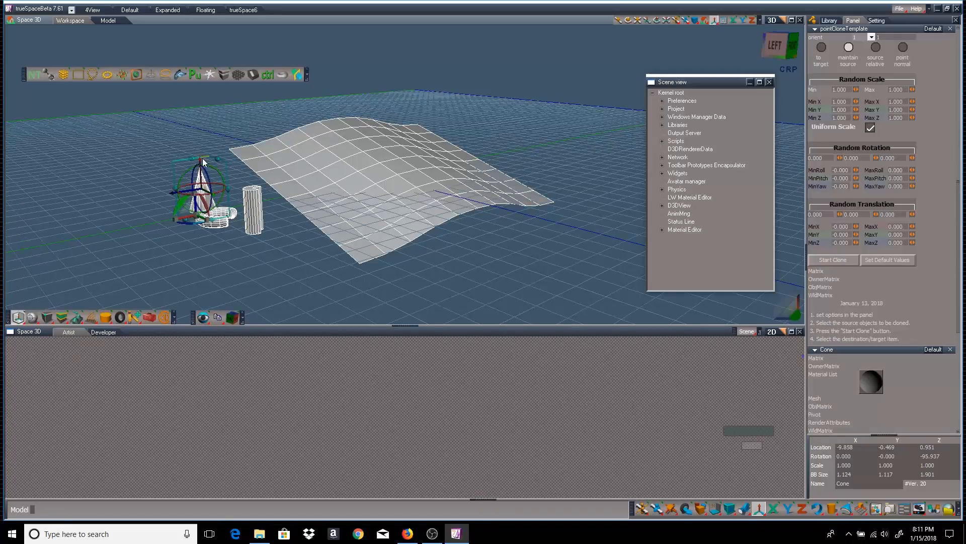
left_click_drag(200, 161, 202, 185)
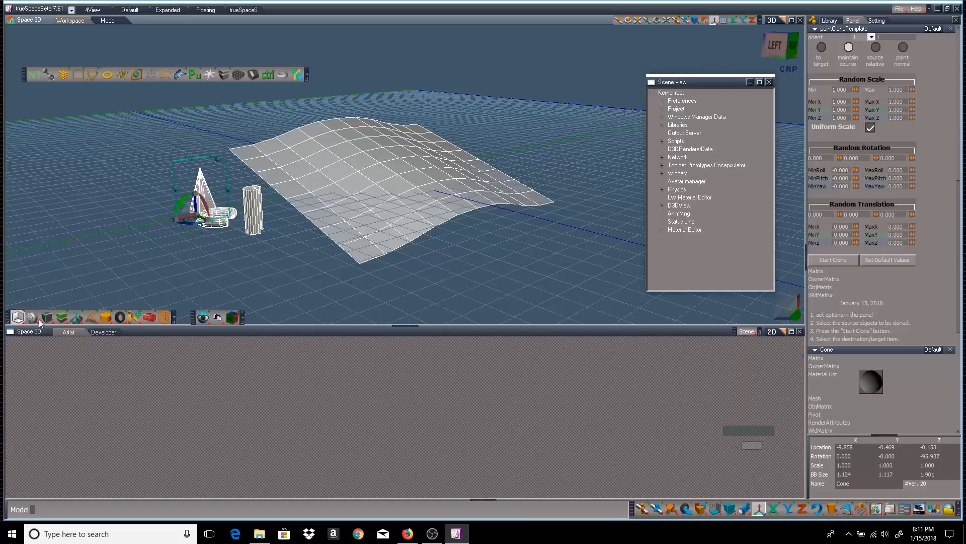
Move the cylinder to Z 0.174 and lower the torus to Z −0.169
left_click(261, 213)
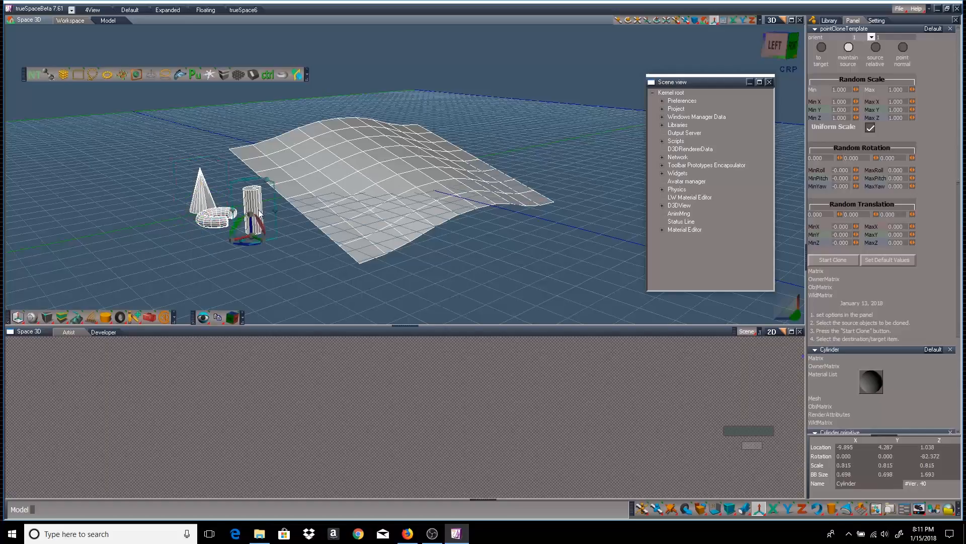
left_click(24, 319)
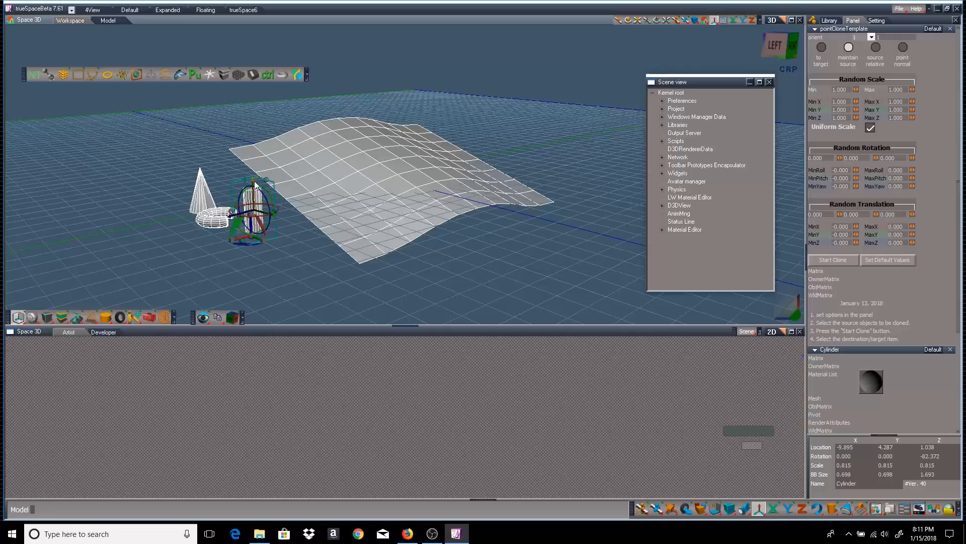
left_click_drag(255, 214, 255, 208)
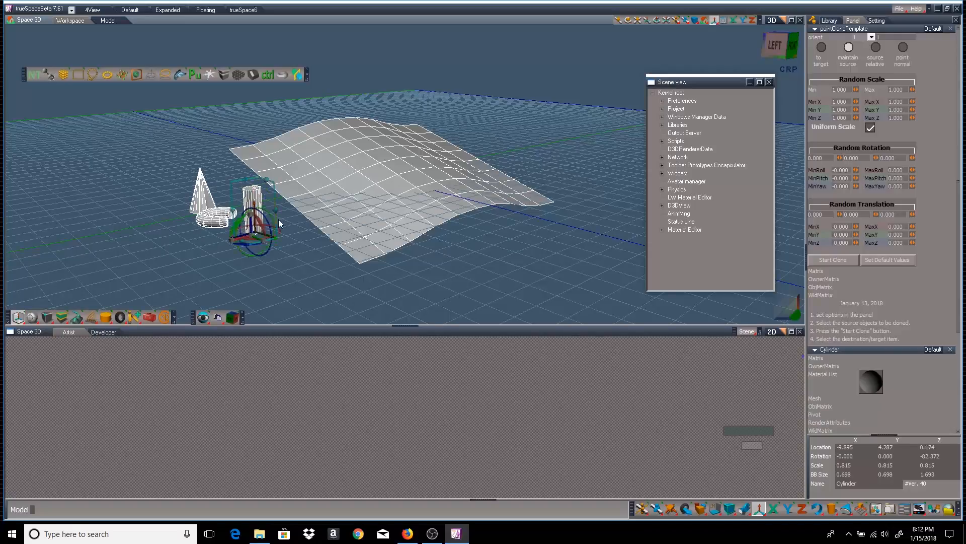
left_click(16, 319)
left_click(213, 223)
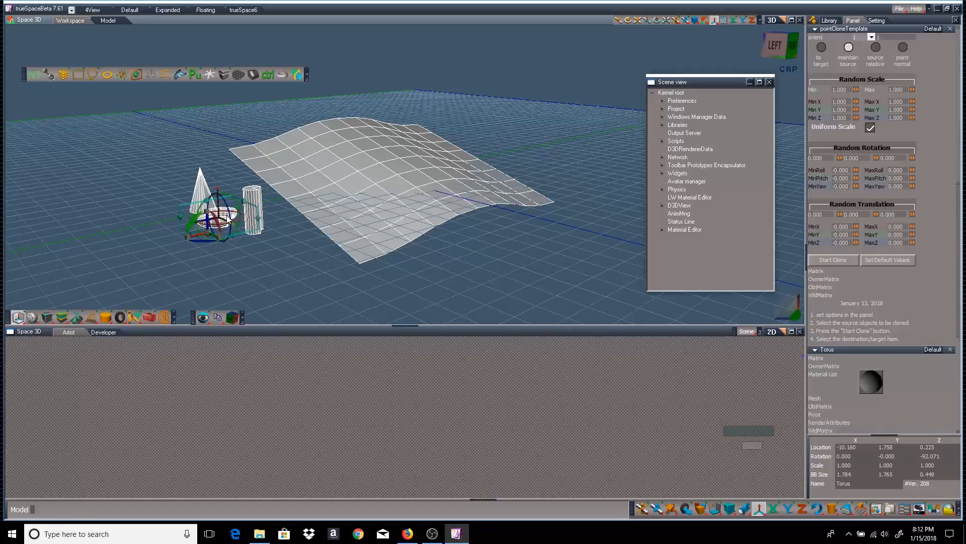
left_click_drag(219, 190, 222, 212)
Rectangle-select the lowered cone, torus and cylinder and point-clone them onto the wavy plane
left_click(18, 317)
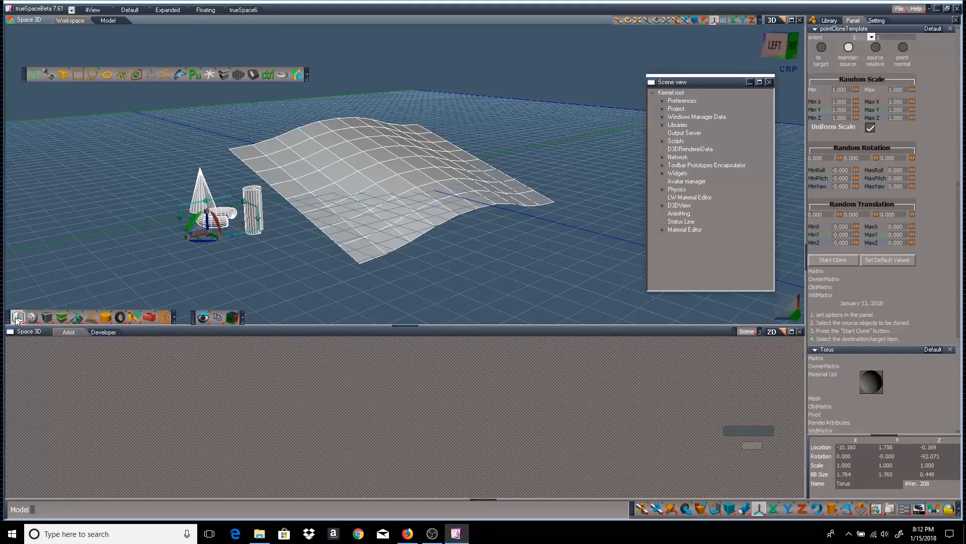
left_click(78, 74)
left_click_drag(162, 200, 256, 257)
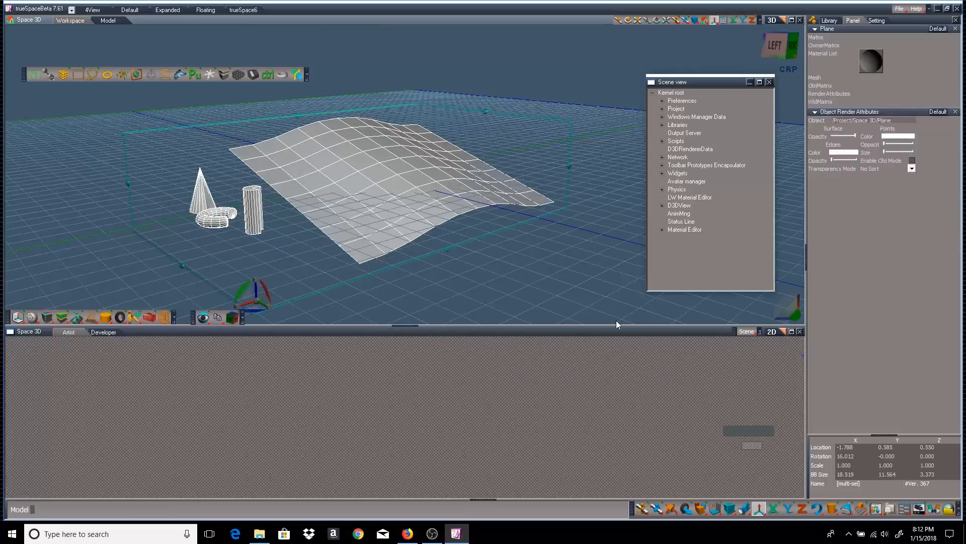
right_click_drag(445, 276, 451, 277)
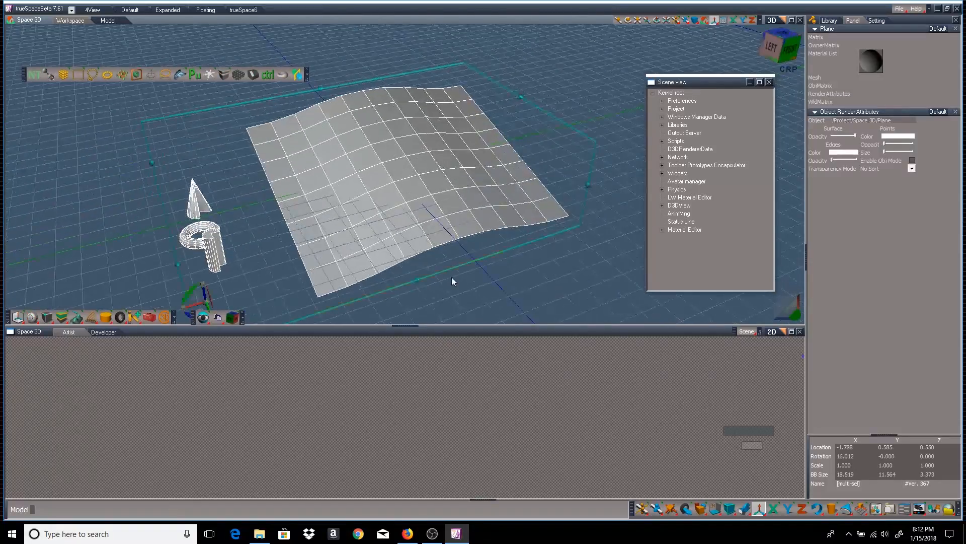
left_click(77, 78)
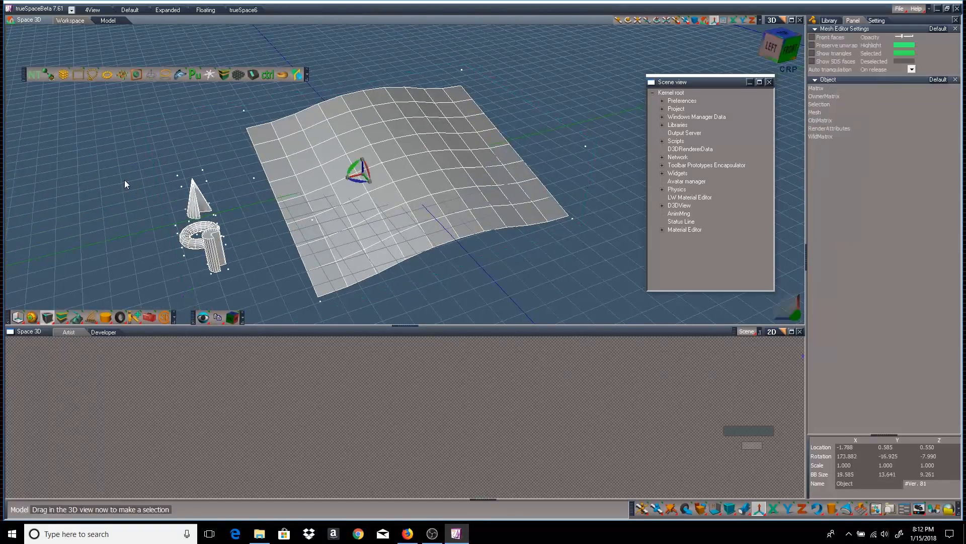
left_click_drag(125, 180, 225, 271)
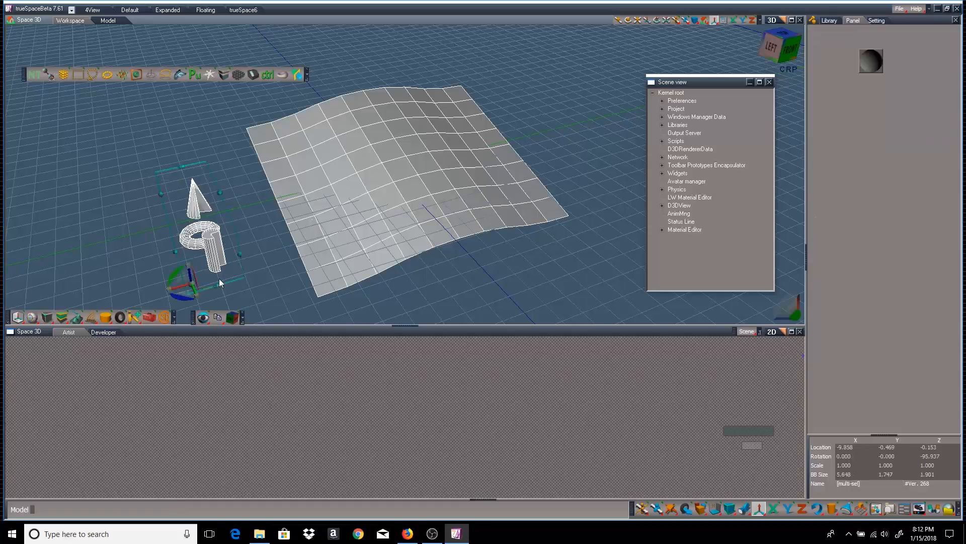
left_click(119, 78)
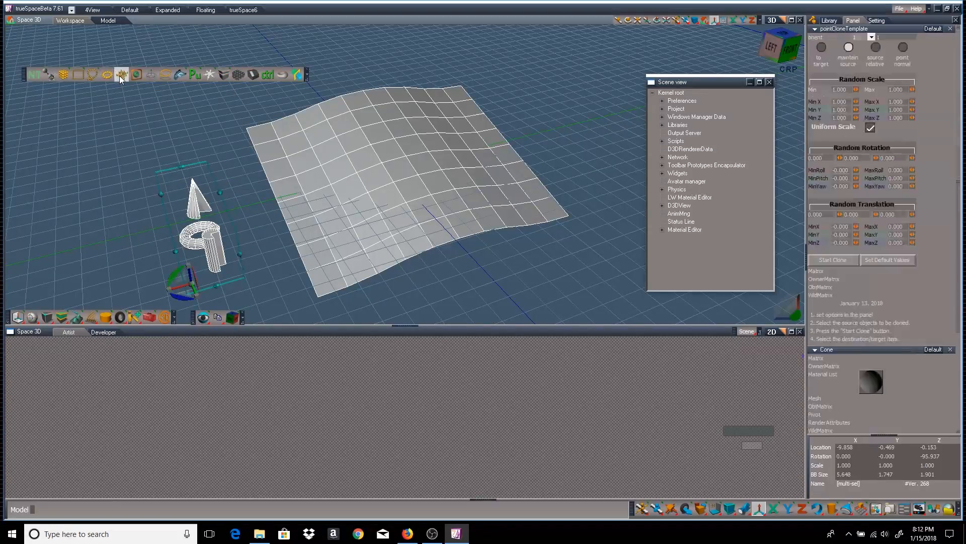
left_click(837, 261)
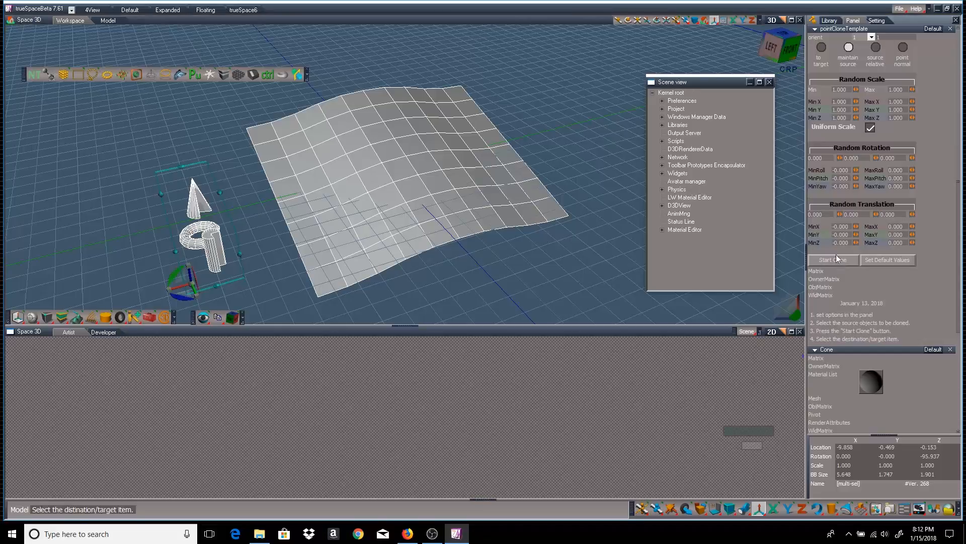
left_click(404, 160)
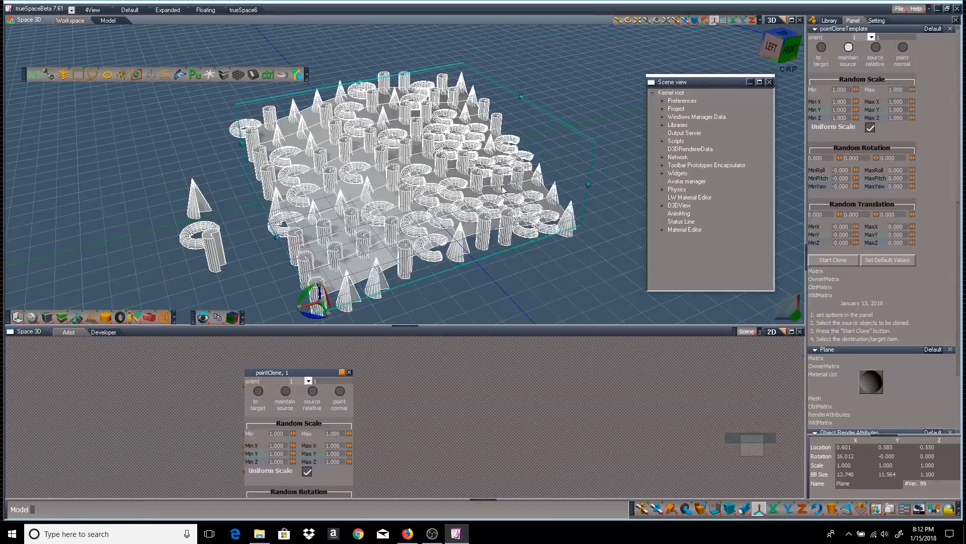
mouse_move(591, 96)
middle_mouse_down()
mouse_move(600, 51)
mouse_move(561, 87)
mouse_move(564, 65)
mouse_move(578, 93)
mouse_move(593, 92)
mouse_move(590, 73)
mouse_move(576, 100)
middle_mouse_up()
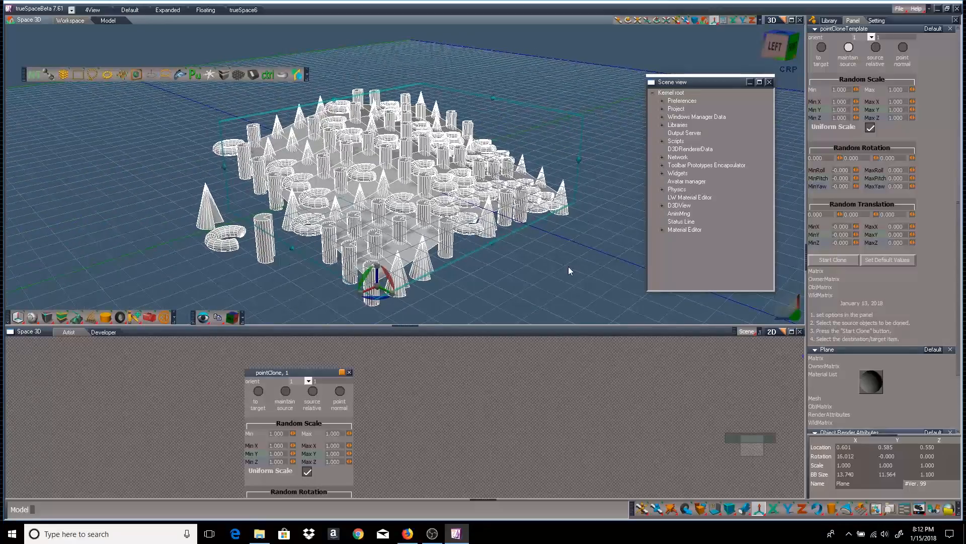
mouse_move(569, 270)
middle_mouse_down()
mouse_move(567, 259)
mouse_move(570, 270)
middle_mouse_up()
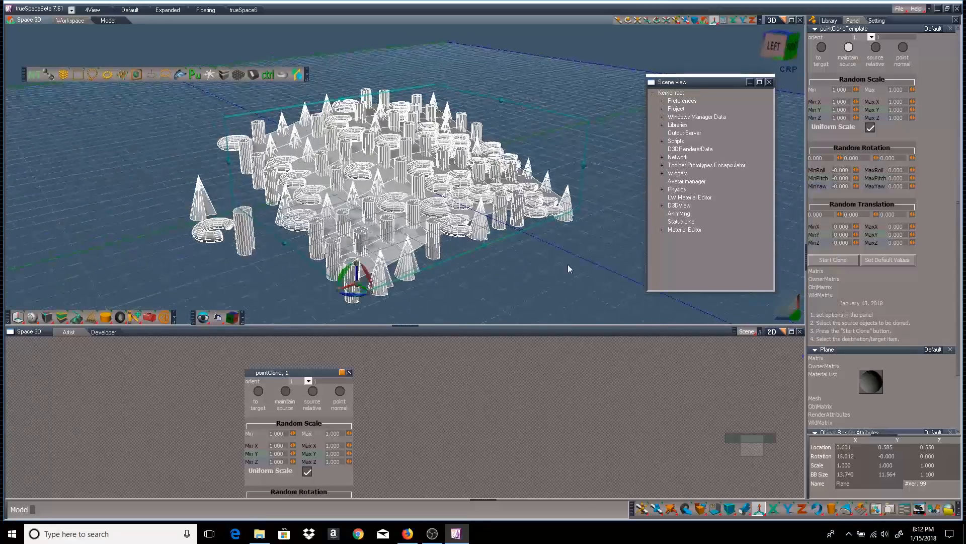
left_click(201, 208)
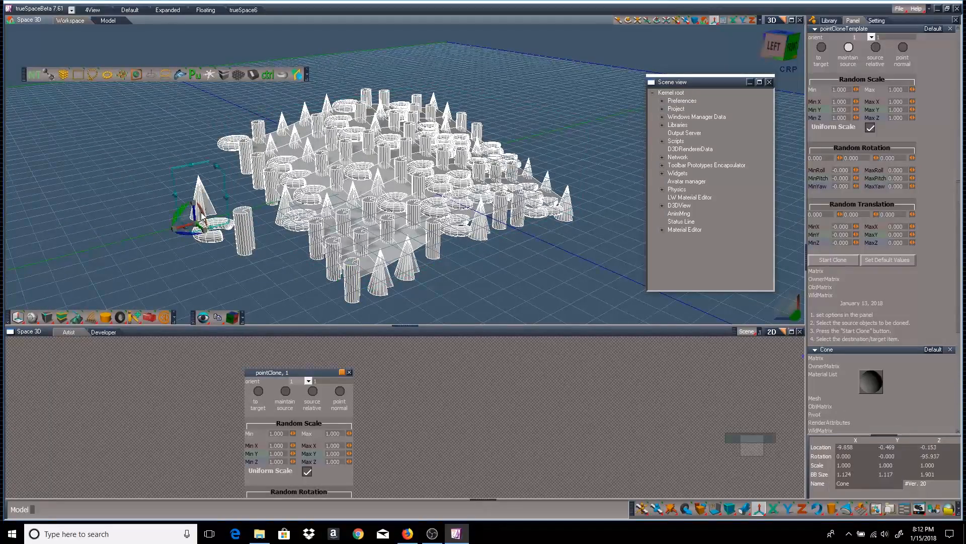
left_click_drag(203, 216, 203, 215)
key("ctrl+z")
middle_click_drag(575, 263, 429, 273)
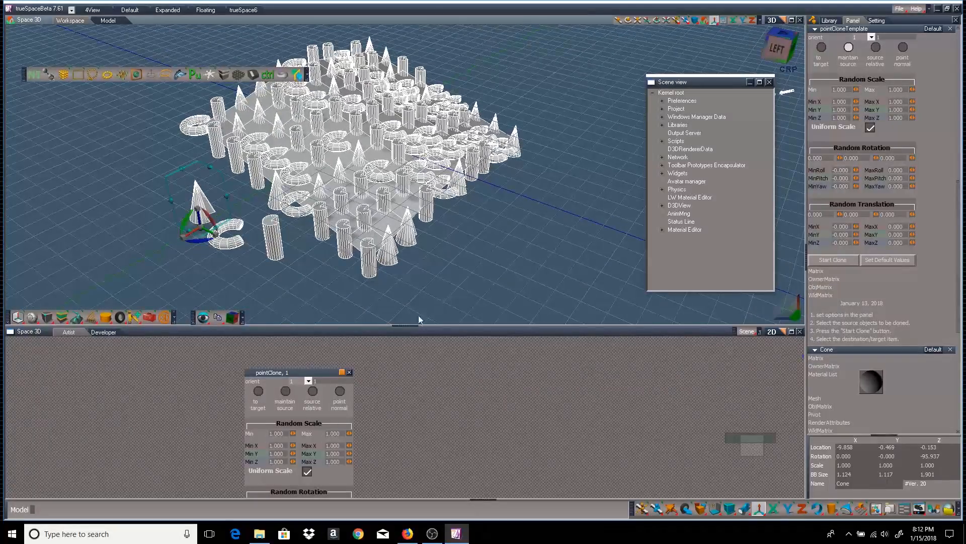
Discard the mixed clones and clone an even grid of cones onto the deformed plane
left_click(349, 373)
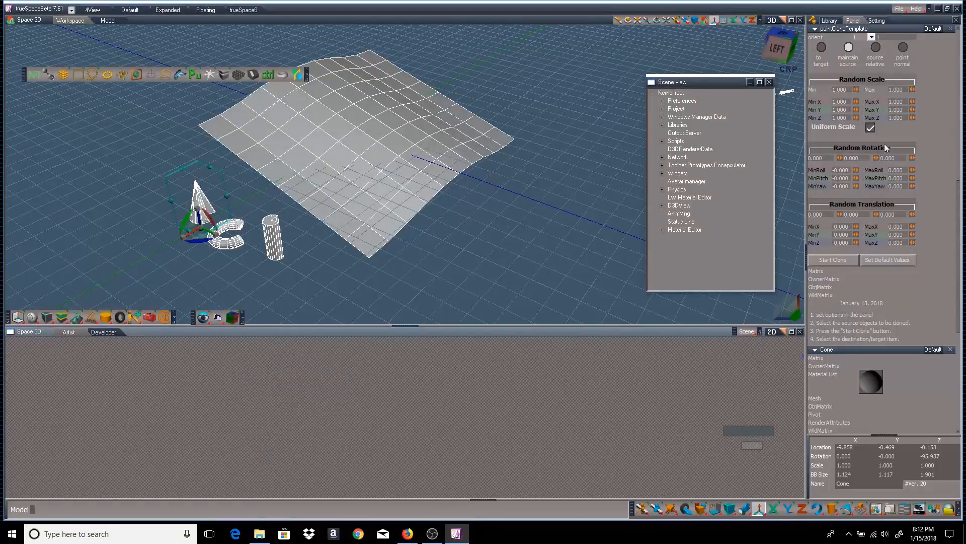
left_click(836, 259)
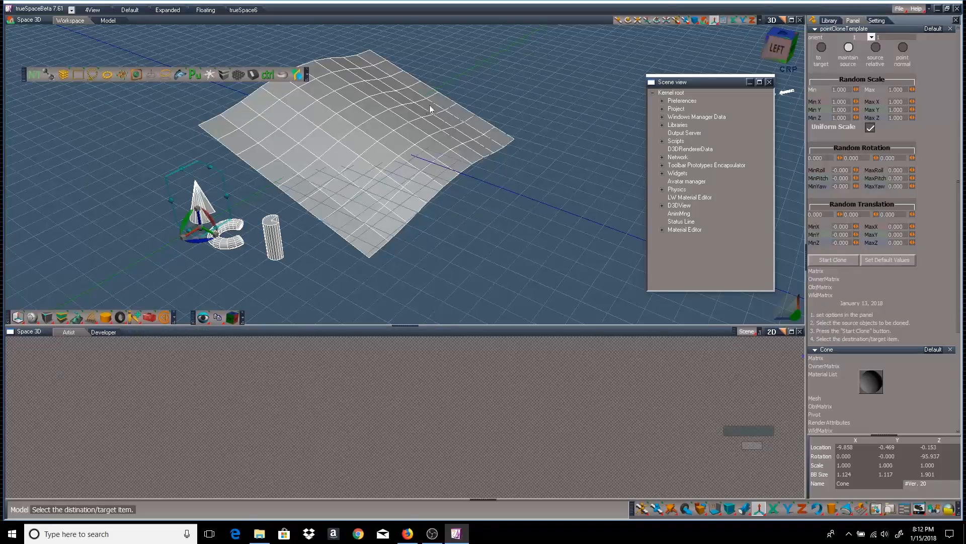
left_click(417, 118)
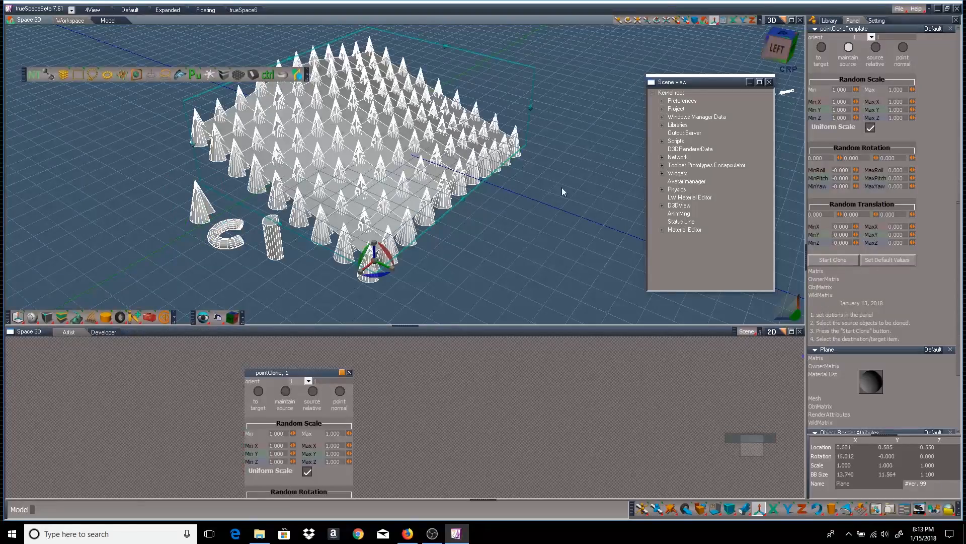
Inspect the cone grid from low, beneath and above, then select the torus
mouse_move(562, 192)
middle_mouse_down()
mouse_move(561, 126)
mouse_move(627, 126)
mouse_move(468, 133)
mouse_move(396, 51)
mouse_move(294, 43)
mouse_move(786, 112)
mouse_move(564, 192)
middle_mouse_up()
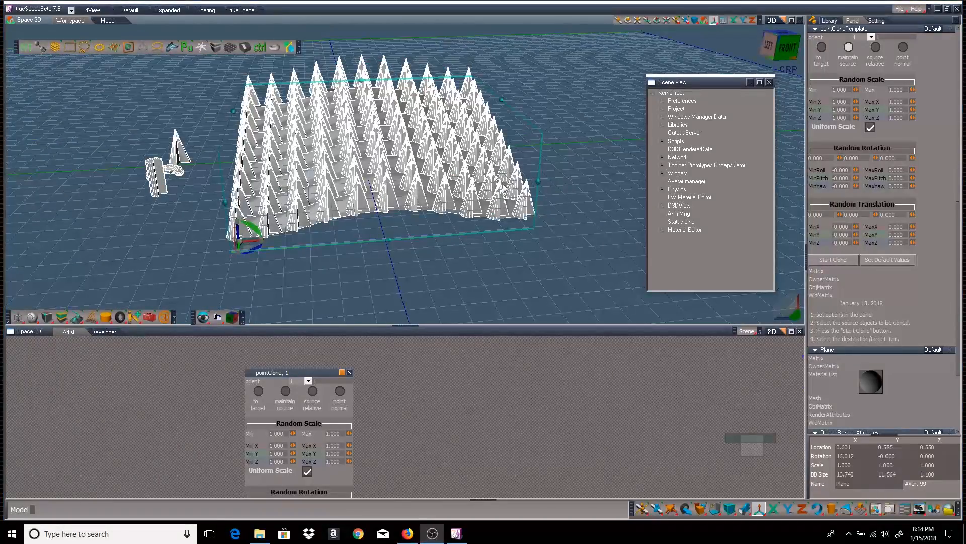
middle_click_drag(587, 126, 587, 45)
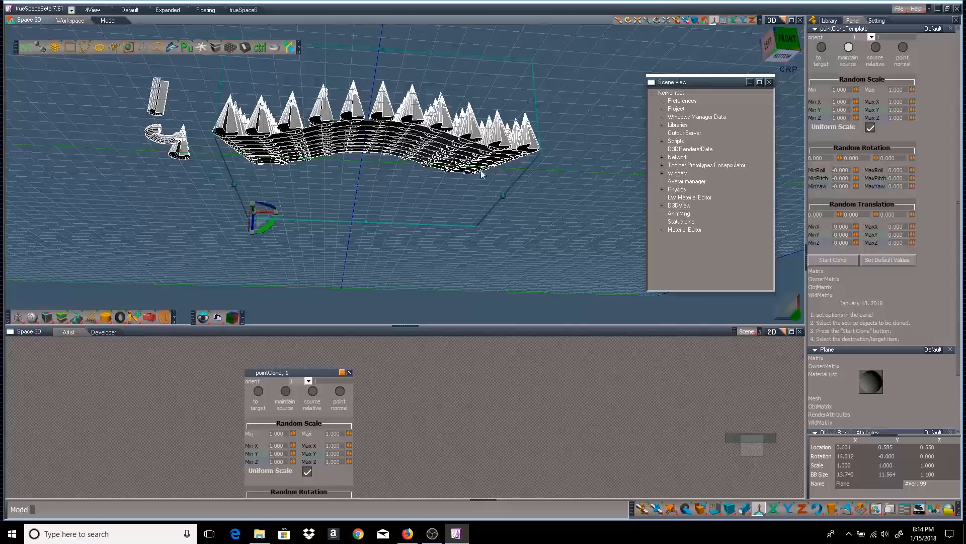
middle_click_drag(560, 214, 560, 282)
middle_click_drag(332, 206, 332, 185)
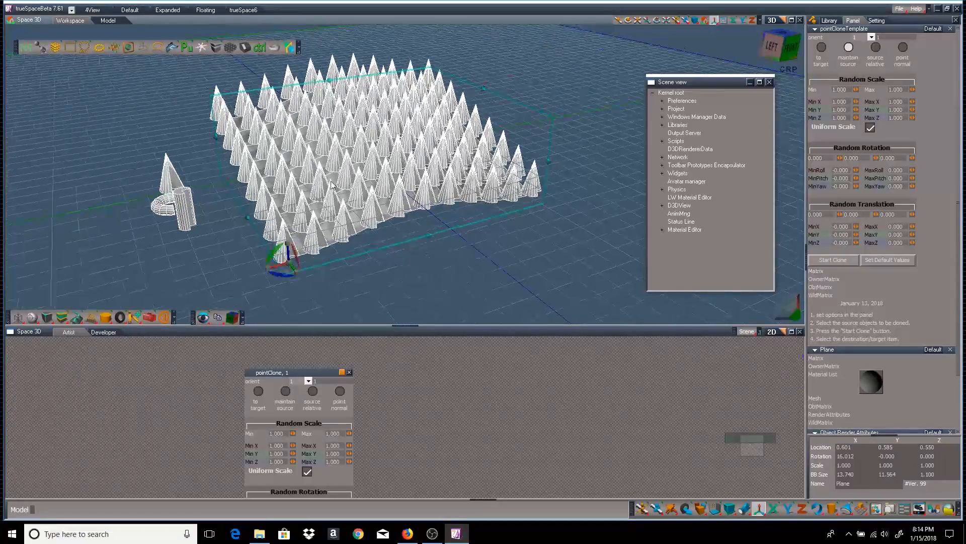
left_click(164, 213)
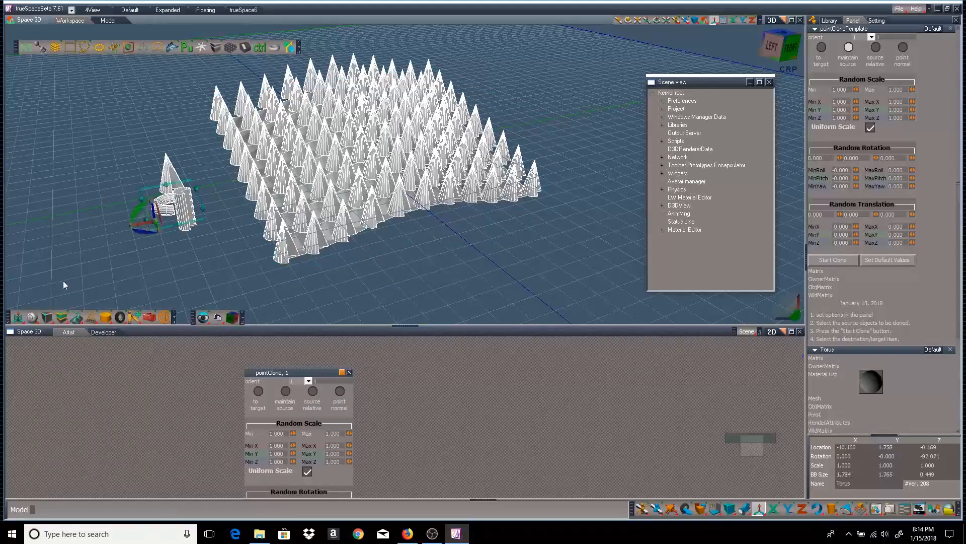
Flatten the axes of the torus and cylinder, converting both to editable meshes
left_click(17, 321)
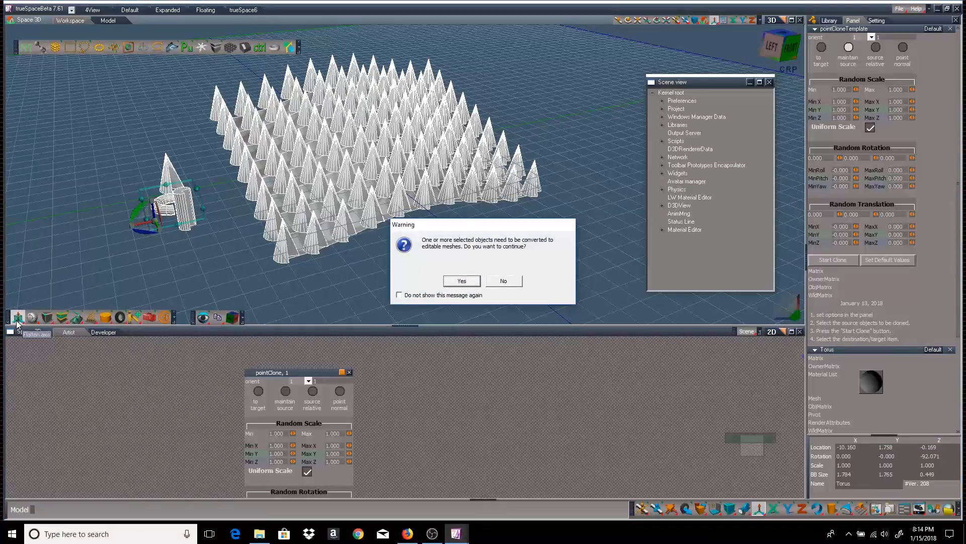
left_click(461, 279)
left_click(186, 228)
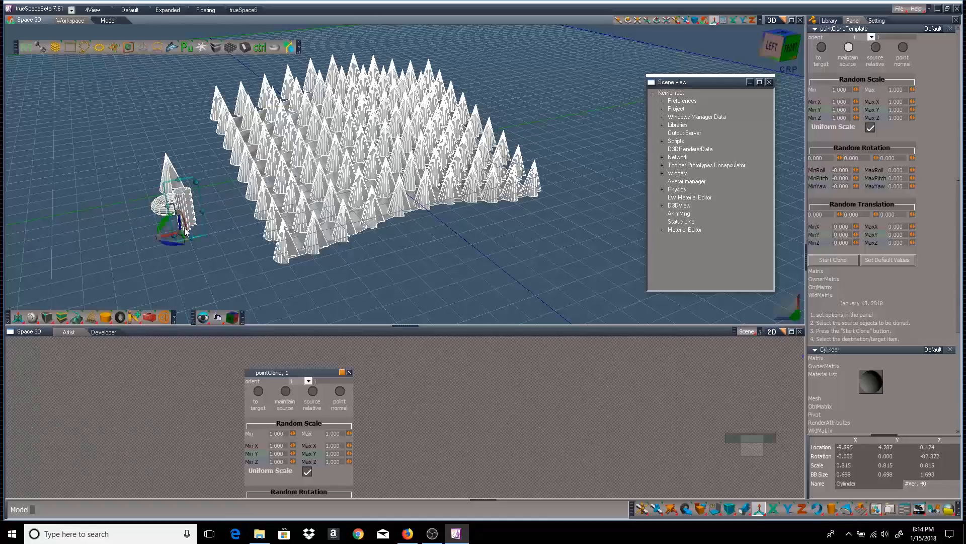
left_click(18, 318)
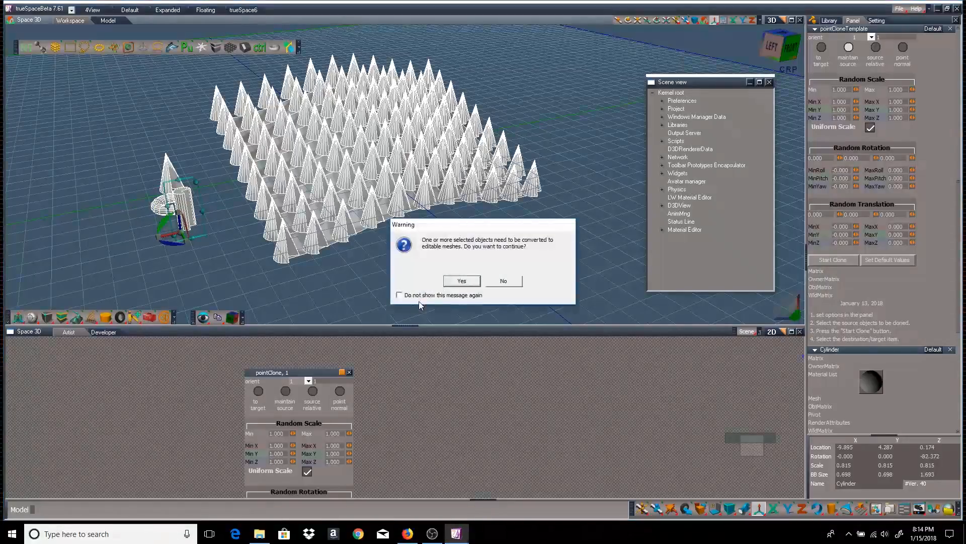
left_click(459, 281)
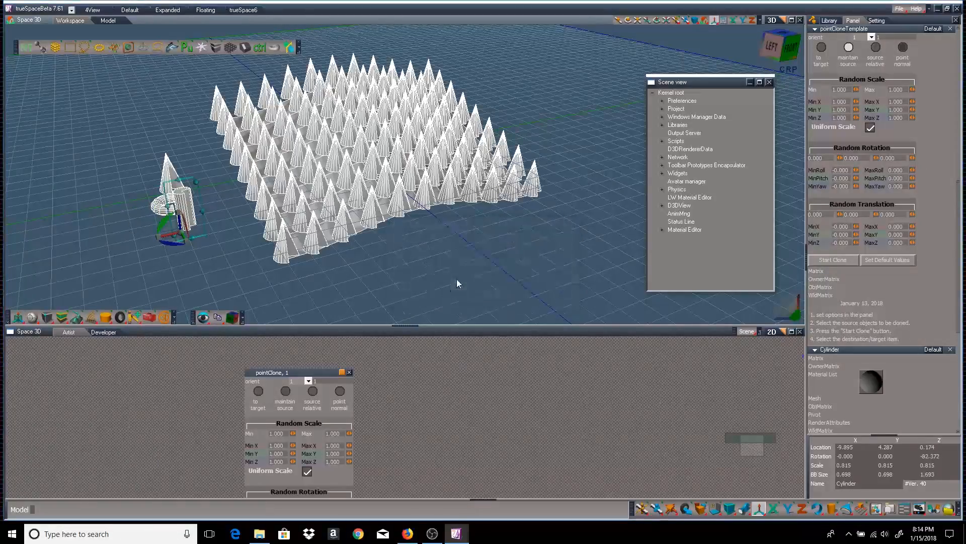
Clear the cone clones from the plane and box-select the cone, torus and cylinder
left_click(350, 373)
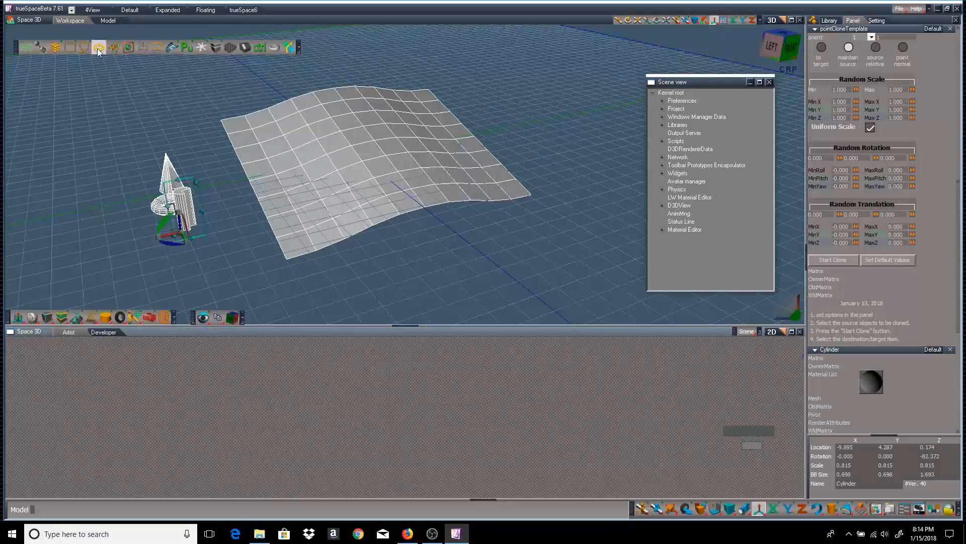
left_click(70, 47)
left_click_drag(119, 167, 189, 233)
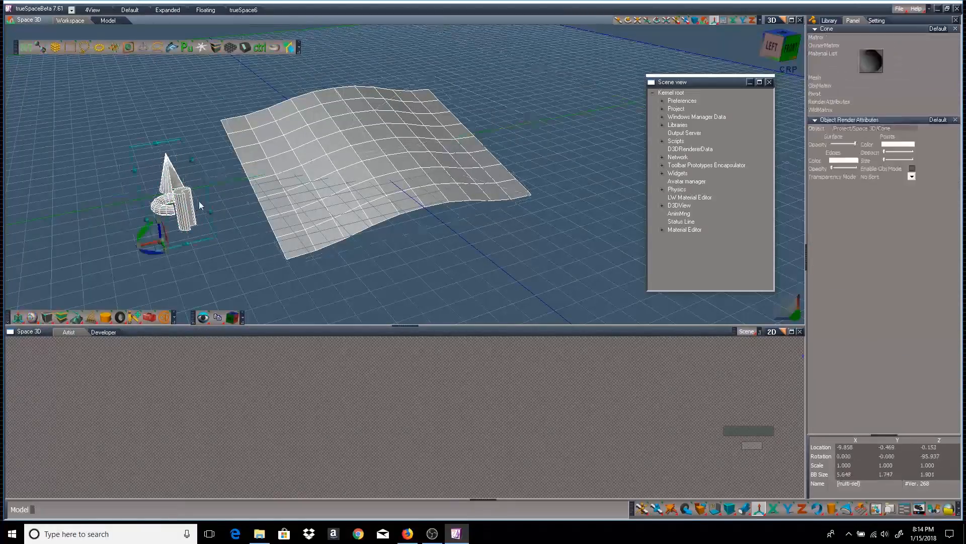
Point-clone all three onto the plane, review the mixed result, then delete the clones
left_click(114, 47)
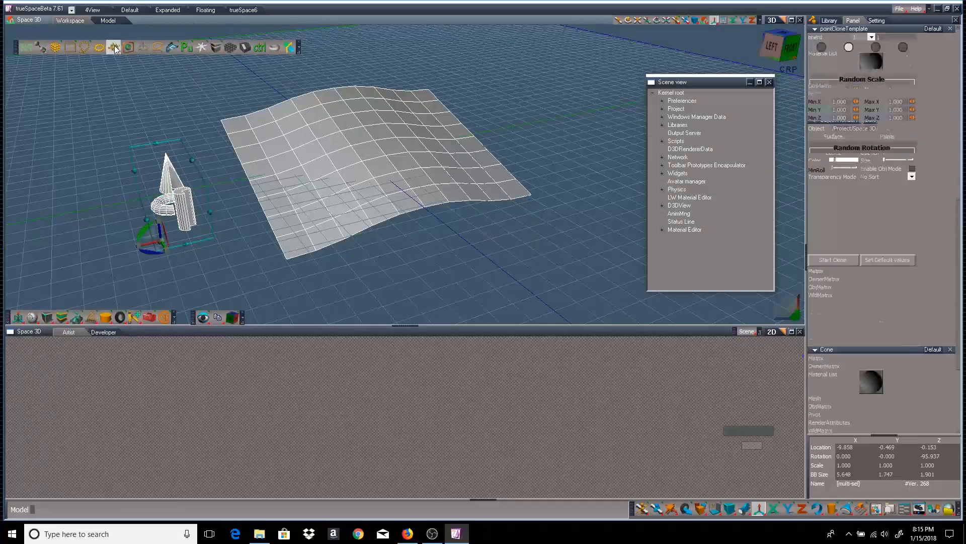
left_click(839, 261)
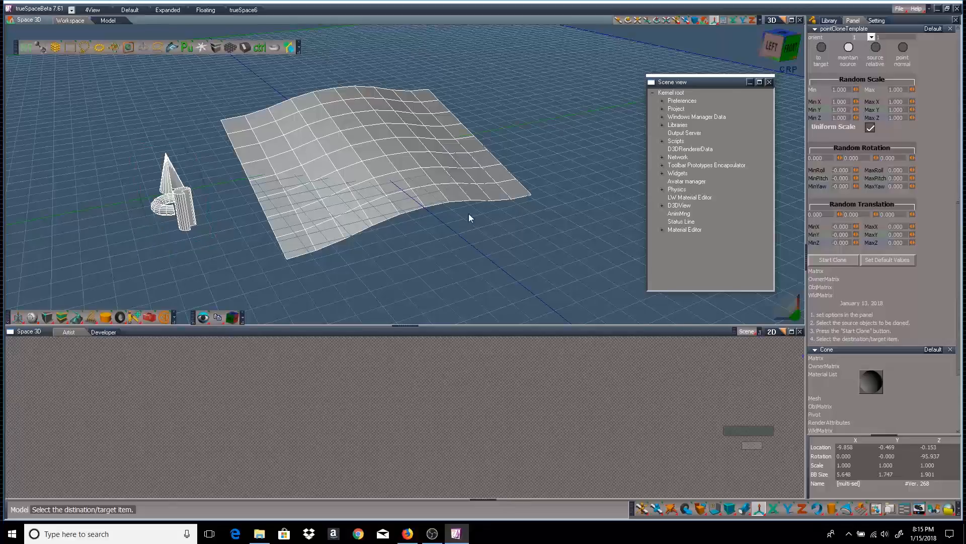
mouse_move(590, 243)
middle_mouse_down()
mouse_move(636, 194)
mouse_move(664, 126)
mouse_move(667, 164)
mouse_move(493, 382)
mouse_move(383, 413)
mouse_move(360, 391)
middle_mouse_up()
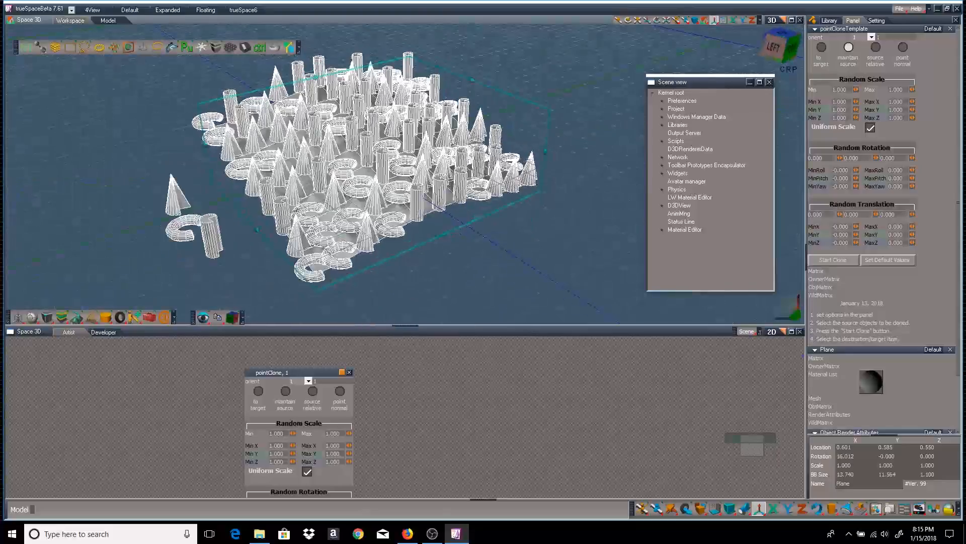
left_click(349, 372)
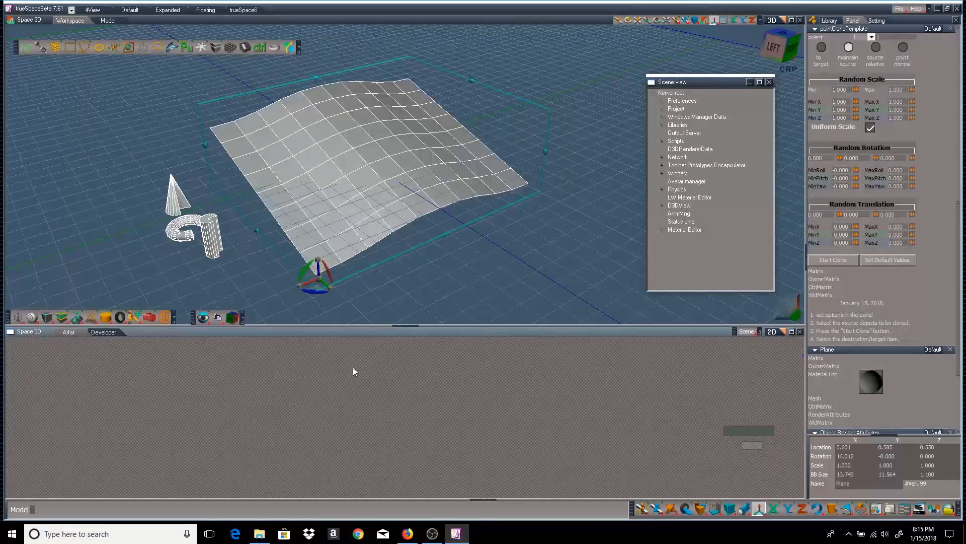
left_click(171, 200)
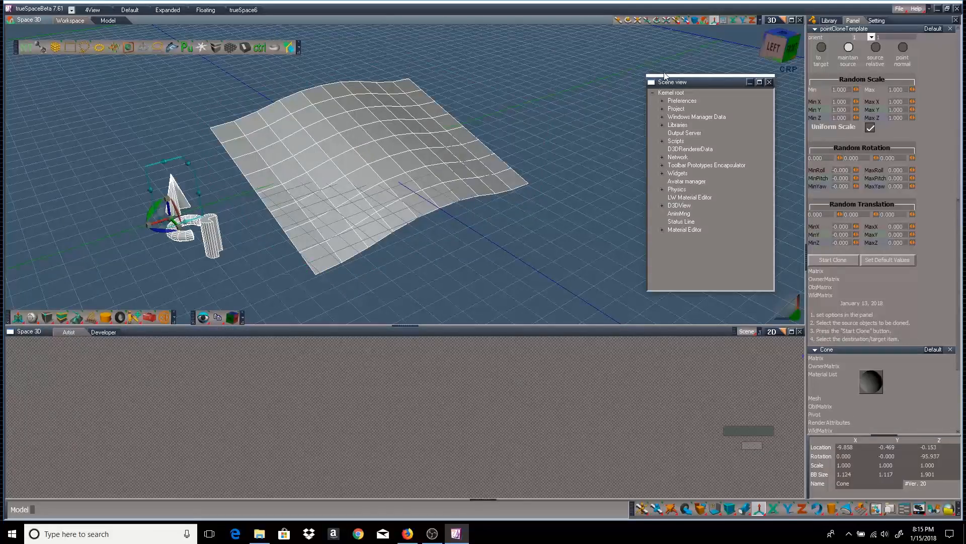
mouse_move(585, 72)
right_mouse_down()
mouse_move(601, 65)
mouse_move(587, 71)
right_mouse_up()
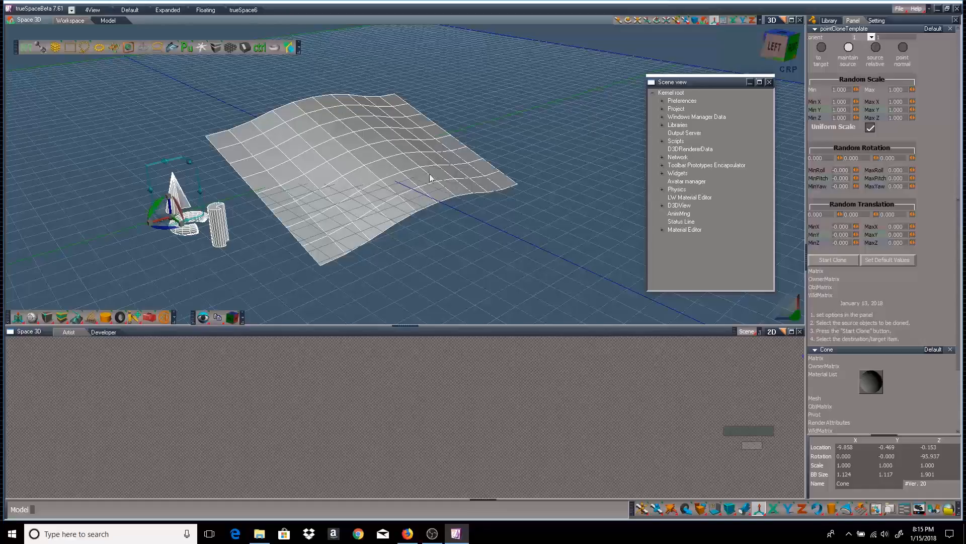
Orient clones toward the target surface and clone the cone onto the deformed plane
left_click(822, 47)
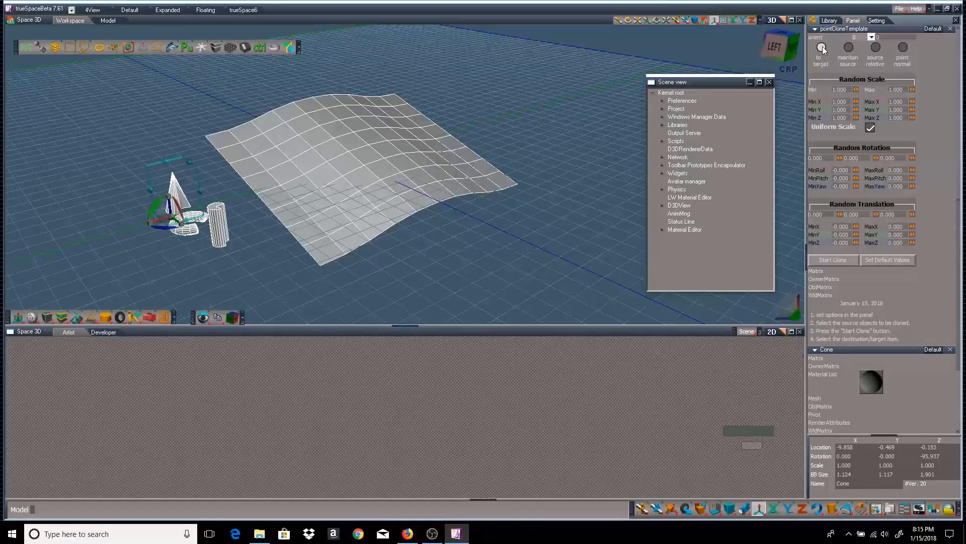
middle_click_drag(503, 97, 369, 126)
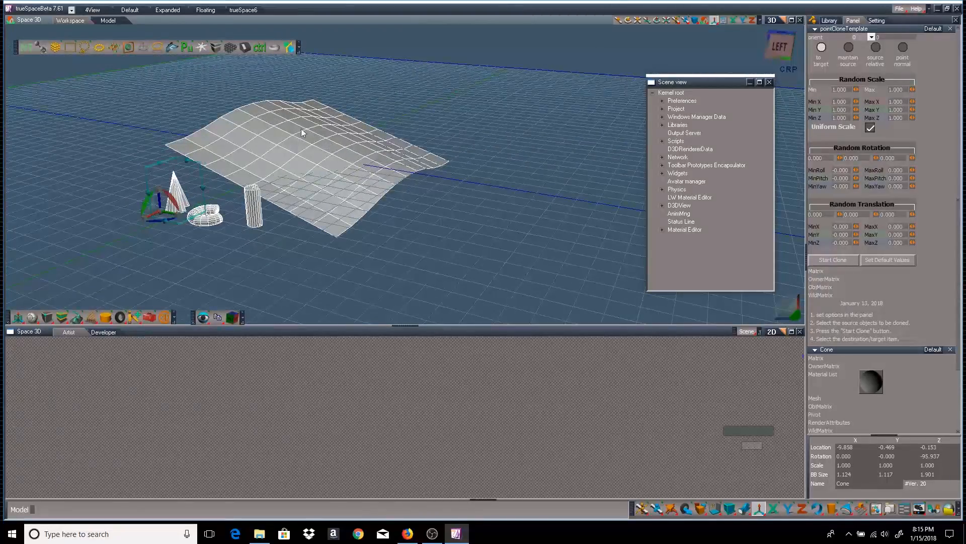
left_click(833, 259)
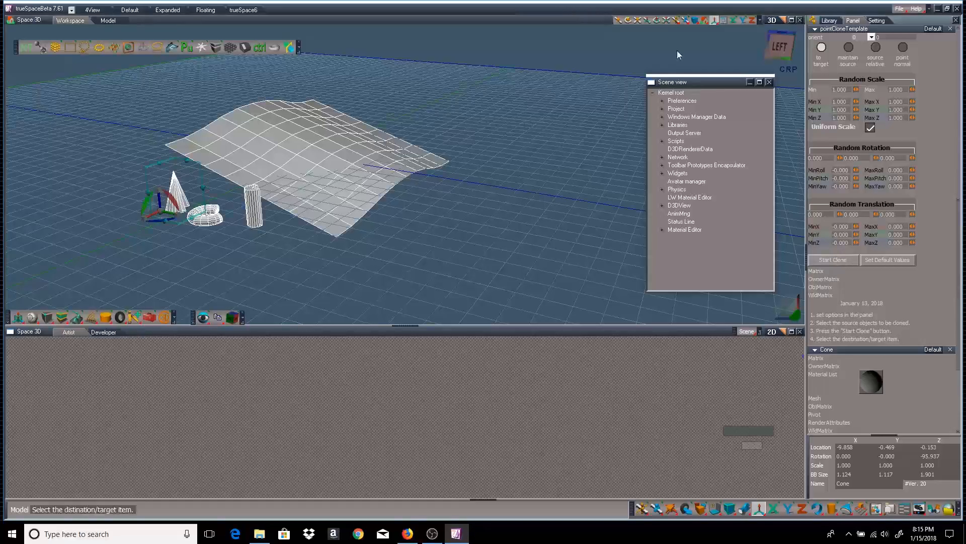
left_click(346, 159)
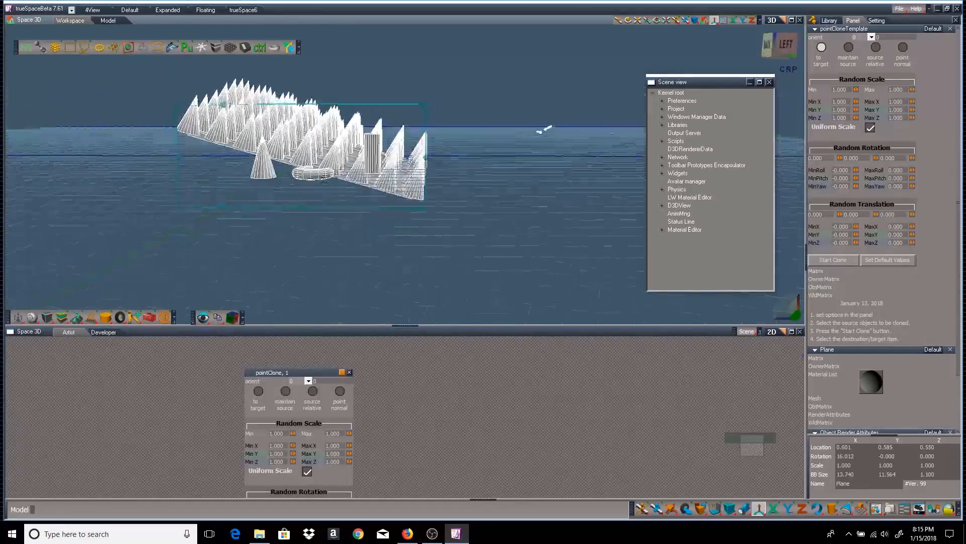
Inspect the cones from below, align the widget to the tilted plane, then delete the clones
middle_click_drag(483, 127, 569, 95)
middle_click_drag(547, 148, 544, 121)
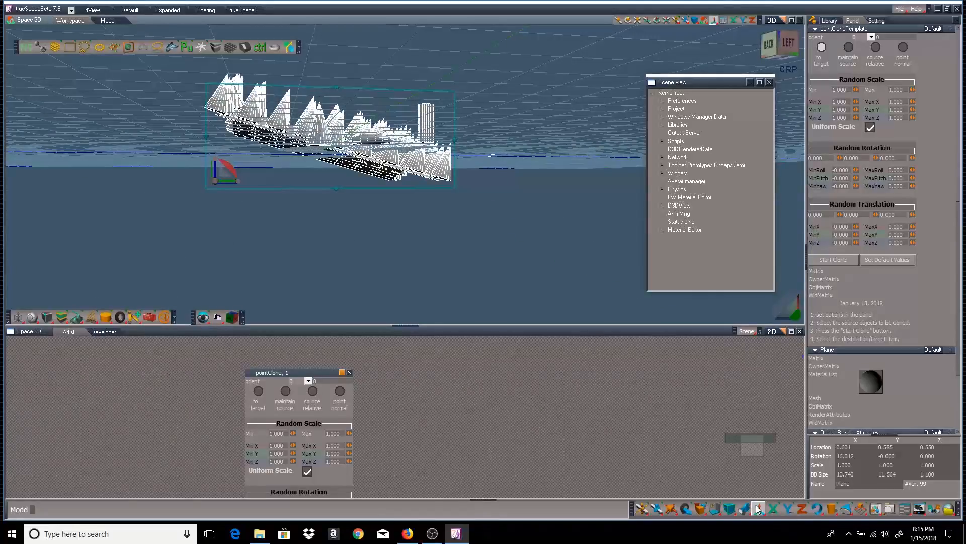
left_click_drag(759, 509, 759, 466)
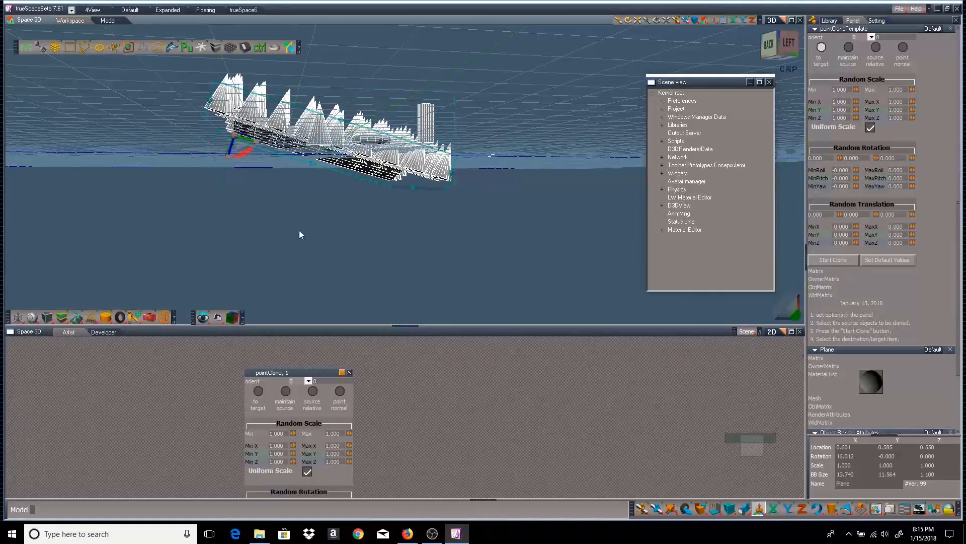
middle_click_drag(481, 201, 498, 220)
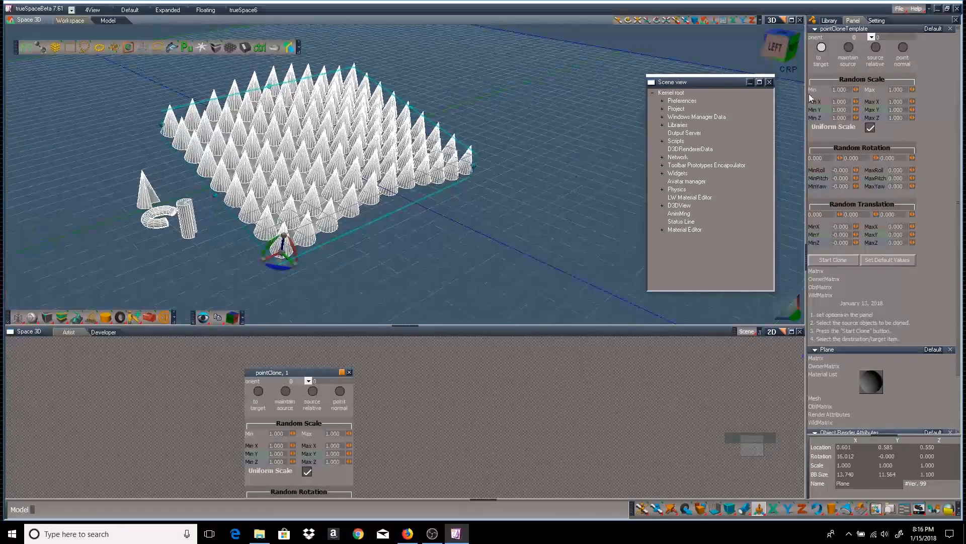
left_click(349, 373)
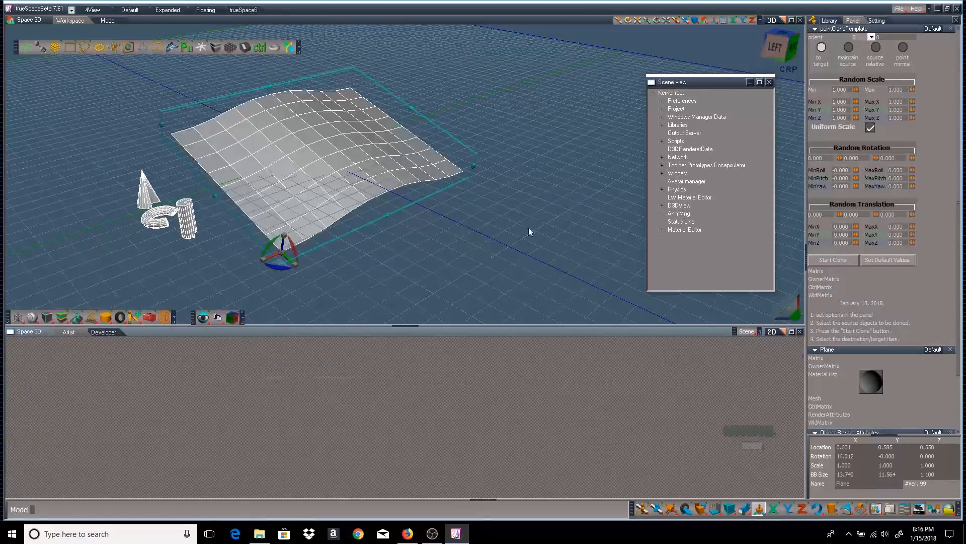
Clone the cone onto the wavy plane with point normal orientation and review it from several angles
left_click(144, 190)
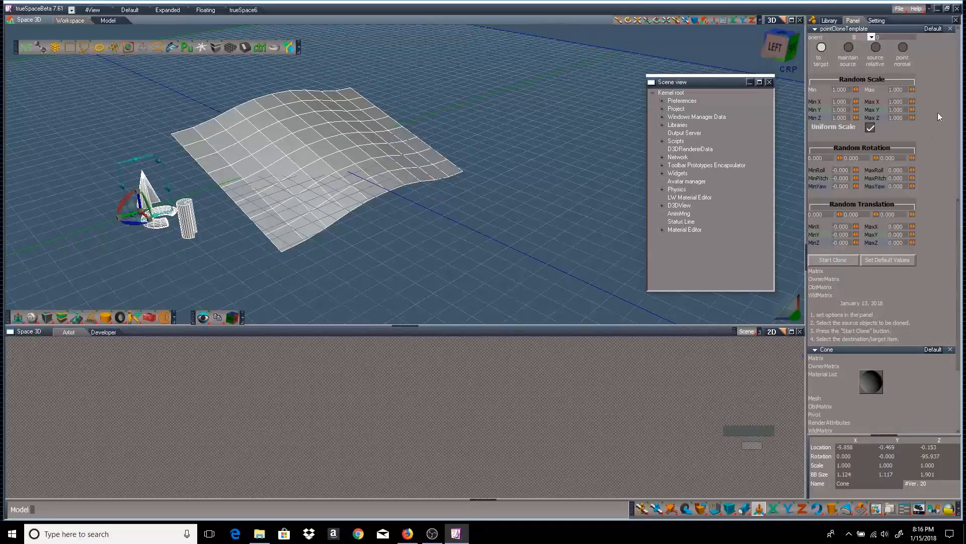
left_click(904, 48)
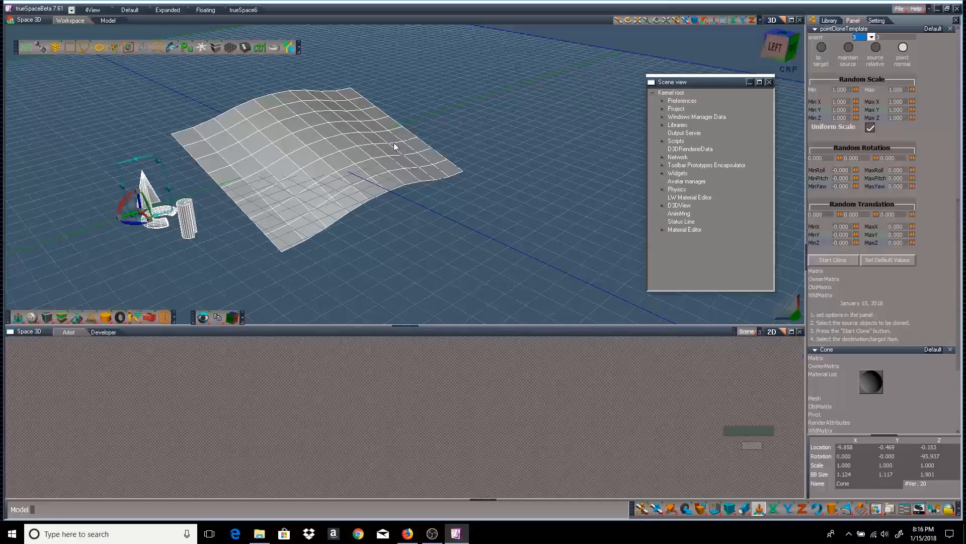
left_click(839, 260)
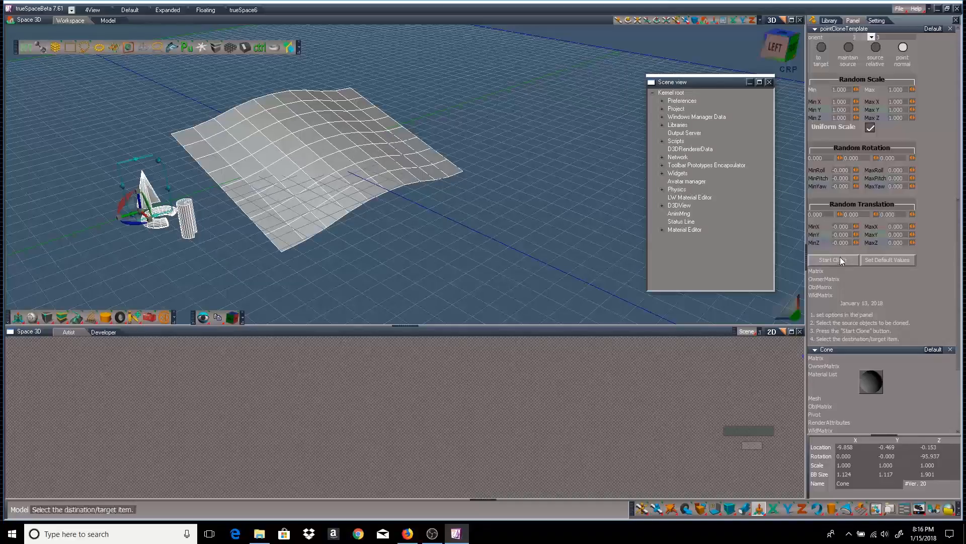
left_click(341, 143)
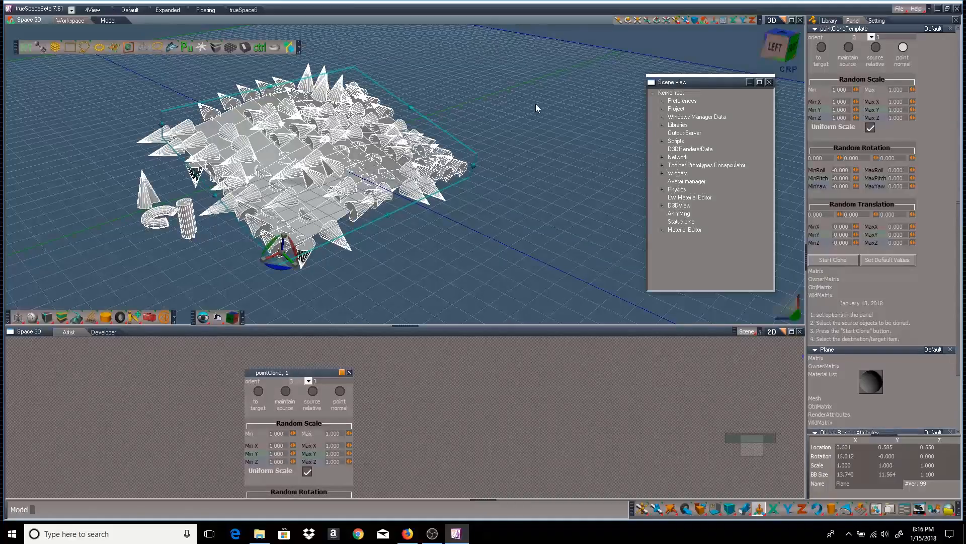
middle_click_drag(538, 106, 694, 61)
middle_click_drag(90, 133, 312, 221)
mouse_move(528, 112)
middle_mouse_down()
mouse_move(526, 78)
mouse_move(536, 120)
middle_mouse_up()
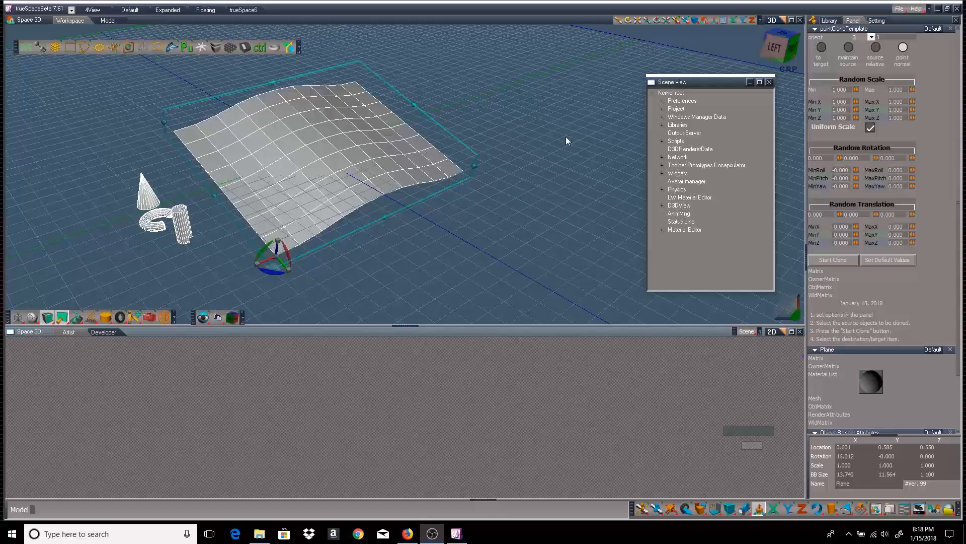
Clone the cone onto the wavy plane again after viewing it from underneath
right_click_drag(566, 140, 400, 112)
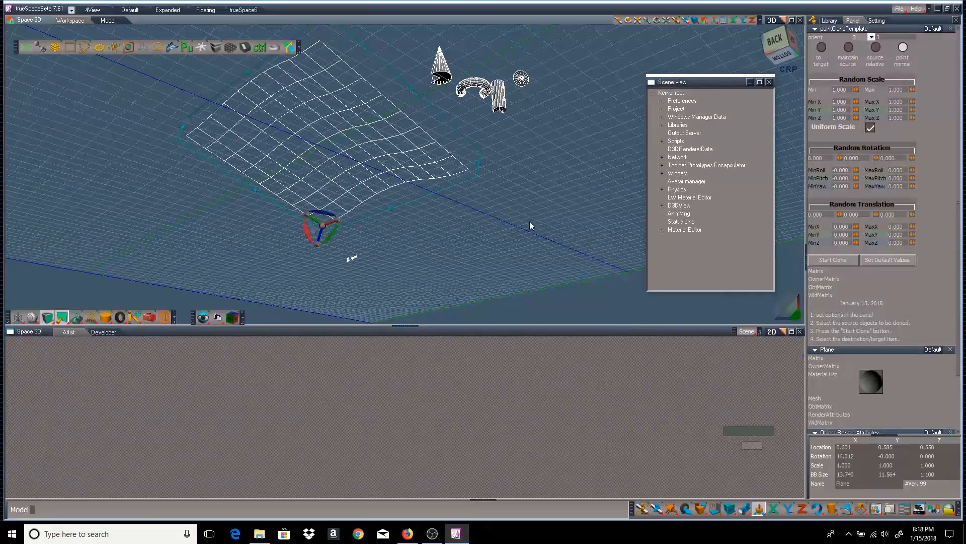
right_click_drag(529, 225, 348, 224)
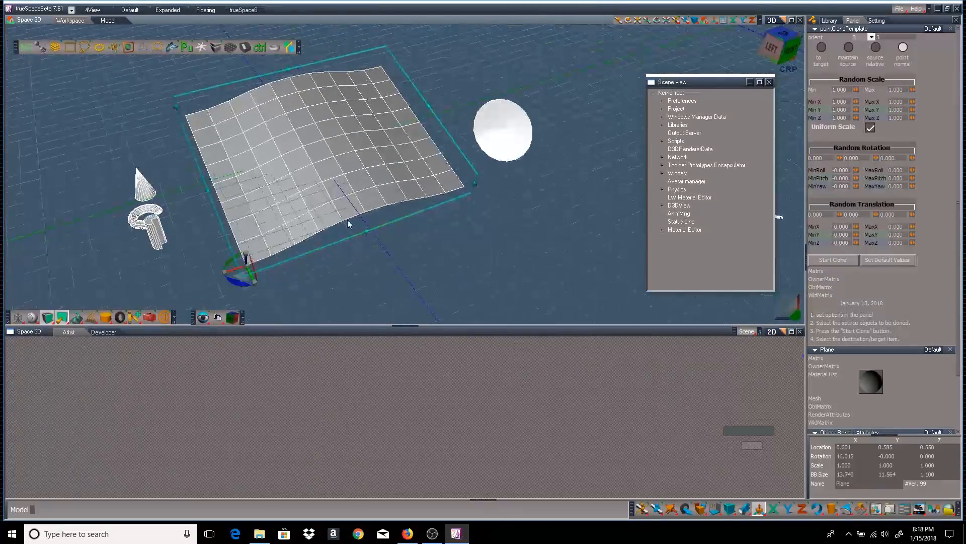
left_click(141, 187)
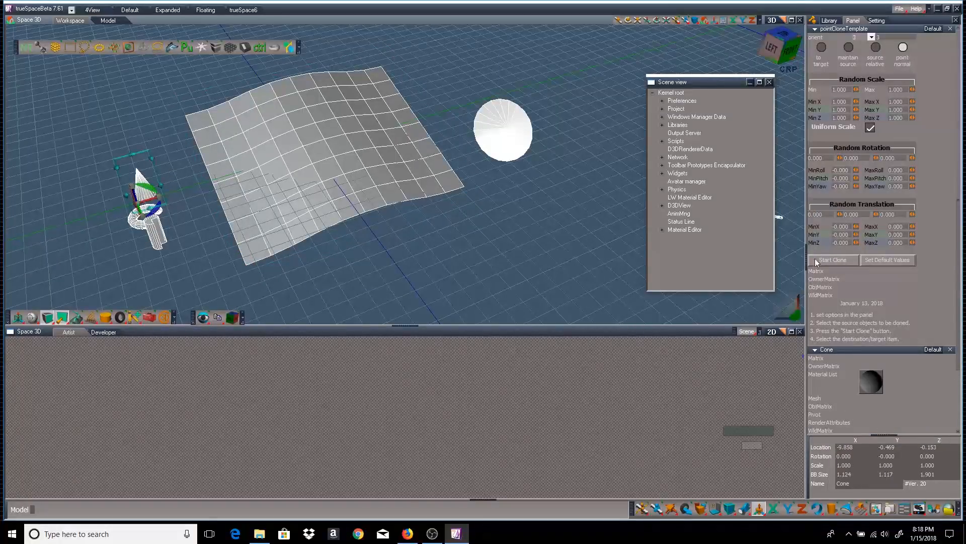
left_click(839, 259)
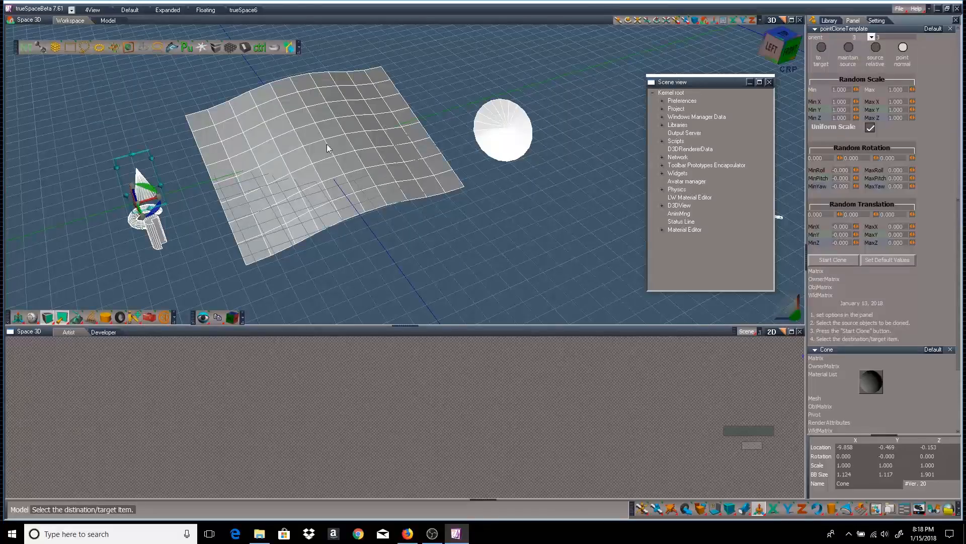
left_click(343, 150)
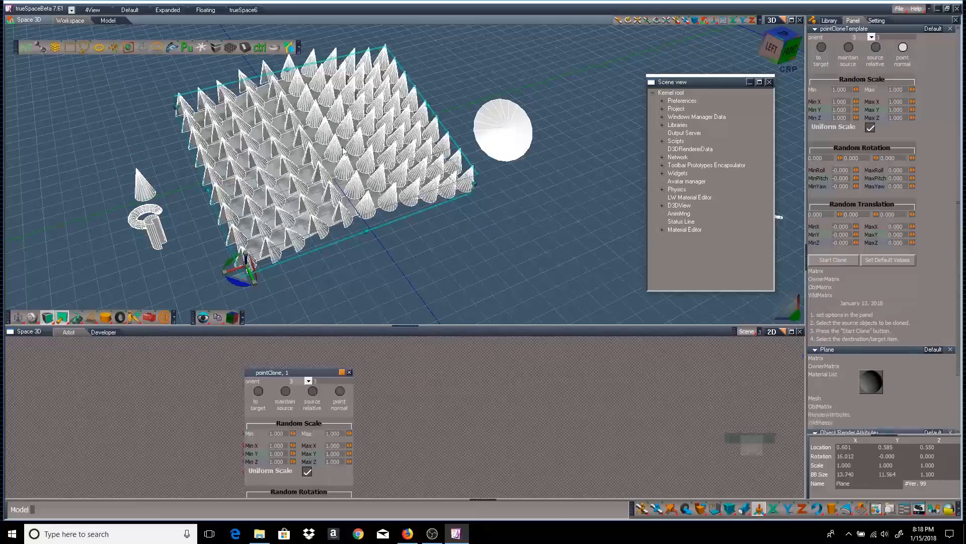
Review the cloned cones from several angles, then delete the pointClone result
right_click_drag(420, 258, 347, 176)
right_click_drag(290, 58, 342, 146)
right_click_drag(151, 231, 173, 196)
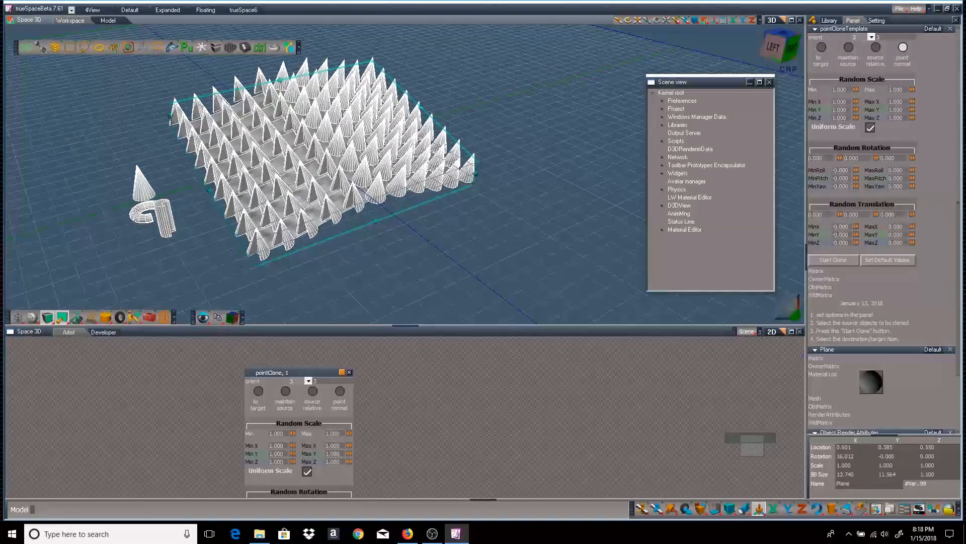
left_click(315, 373)
left_click(349, 372)
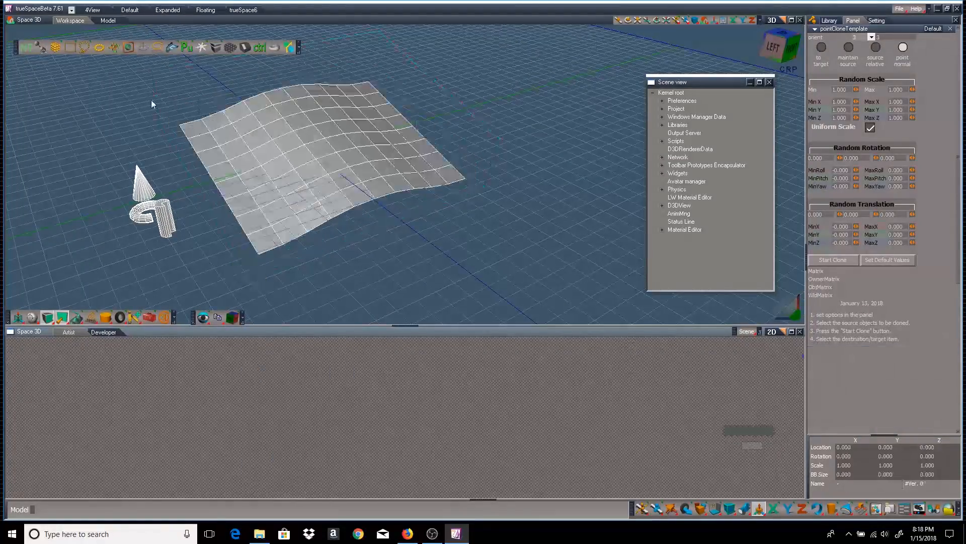
Select the cone, keep its source orientation, and set random scale 0.376 to 2.125
left_click(143, 186)
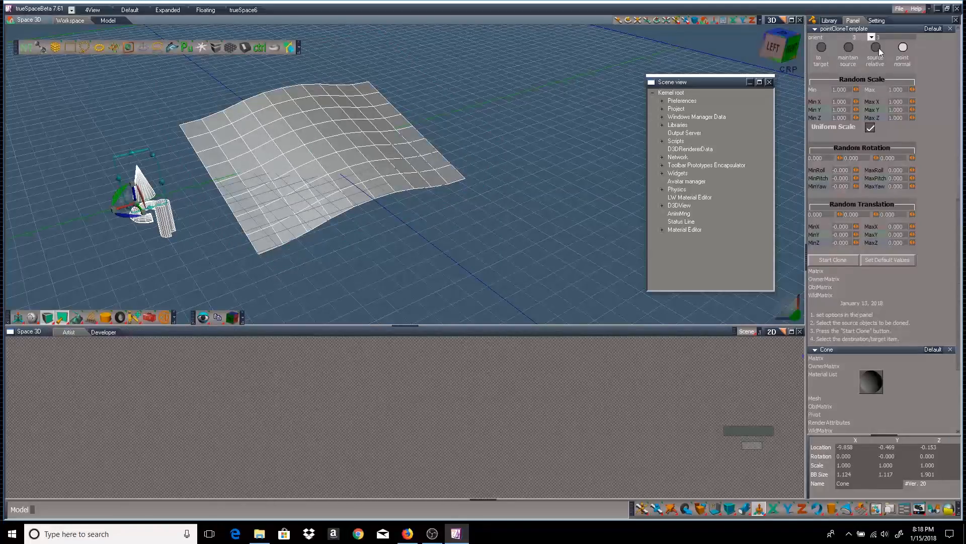
left_click(849, 48)
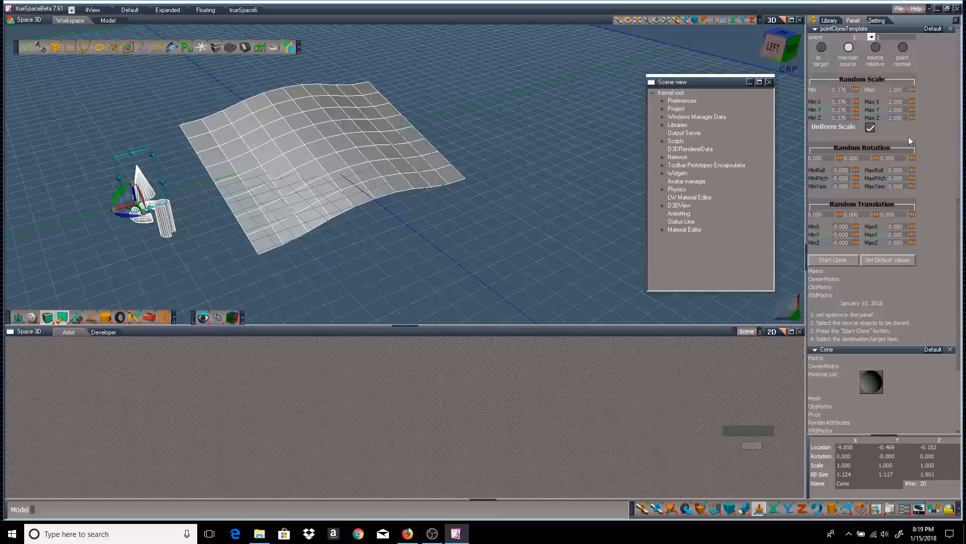
left_click(913, 110)
Clone the cone onto the wavy plane, review the scaled copies, then delete the clones
left_click(833, 260)
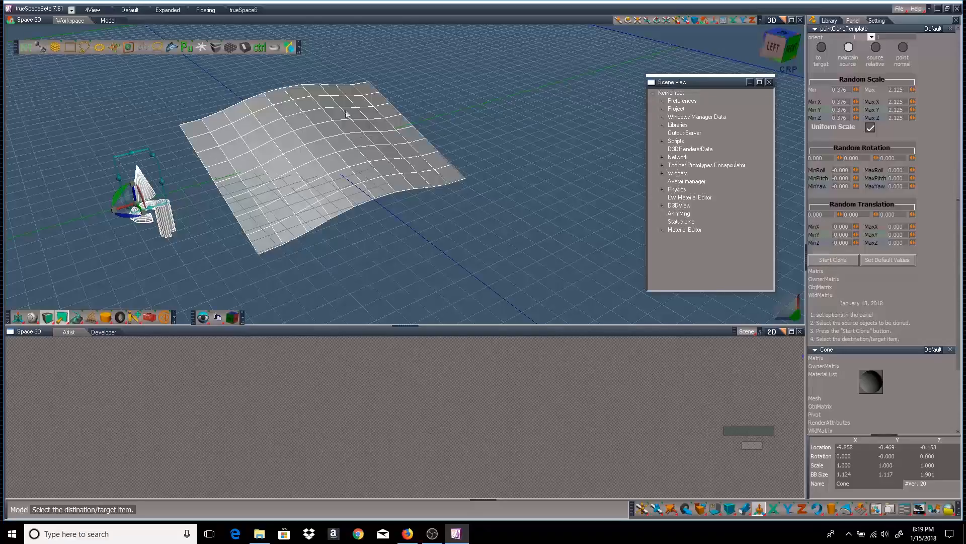
left_click(374, 147)
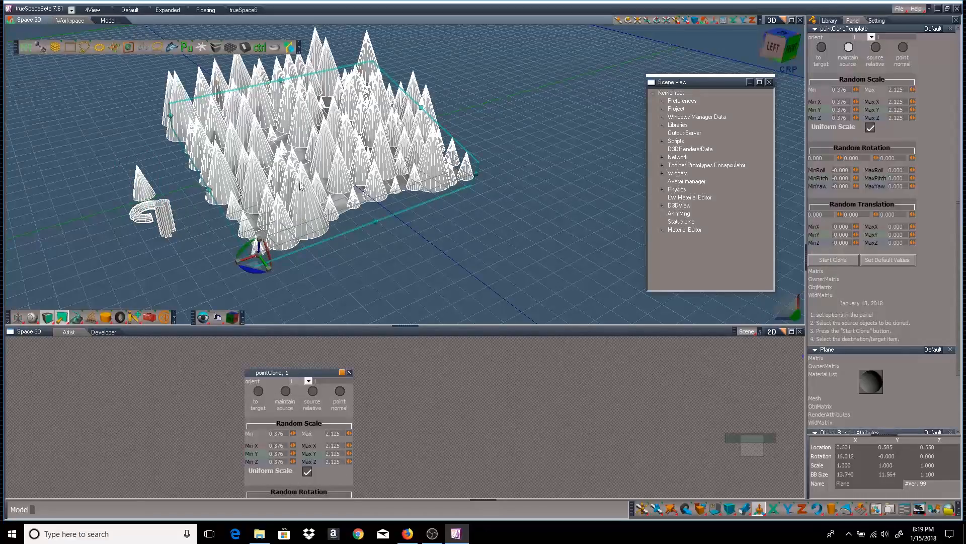
left_click_drag(392, 237, 277, 236)
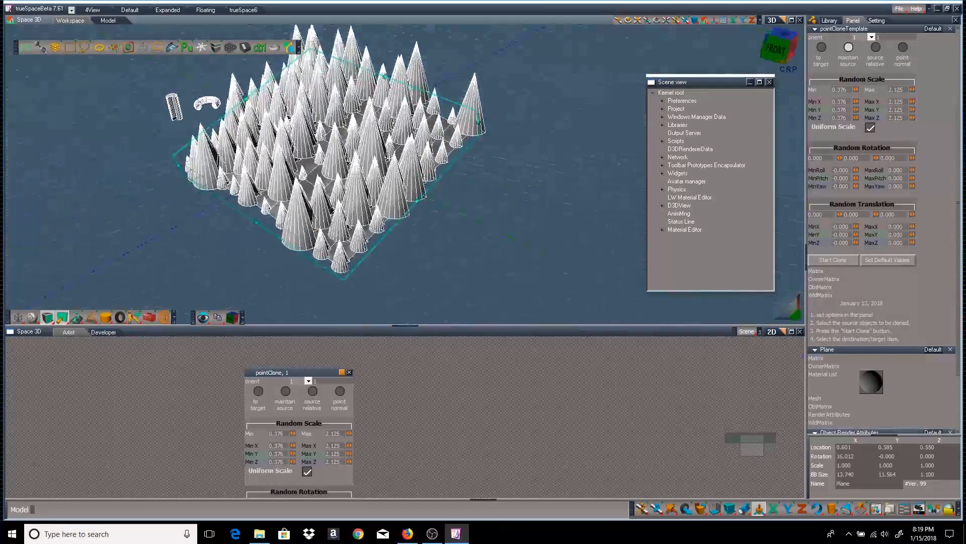
left_click_drag(453, 242, 545, 224)
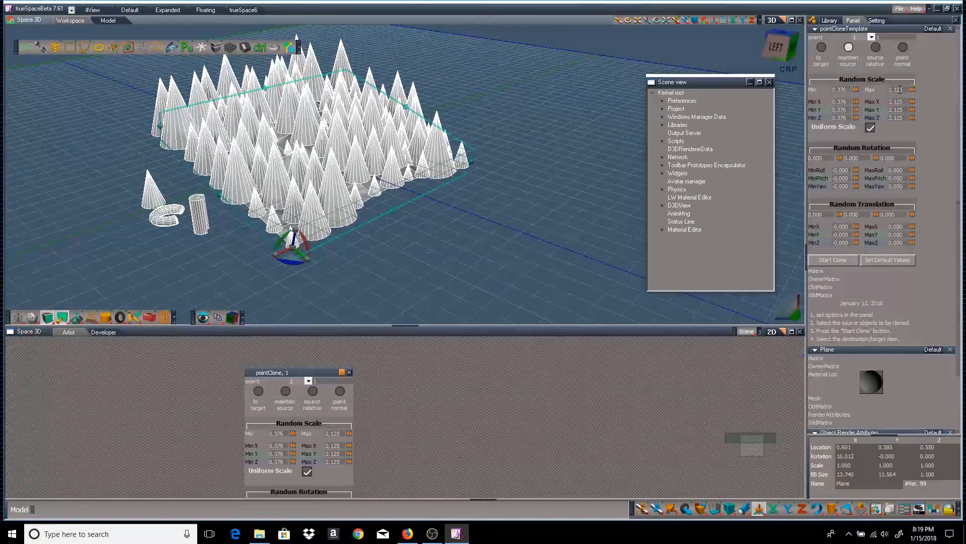
left_click_drag(512, 151, 487, 160)
left_click(311, 375)
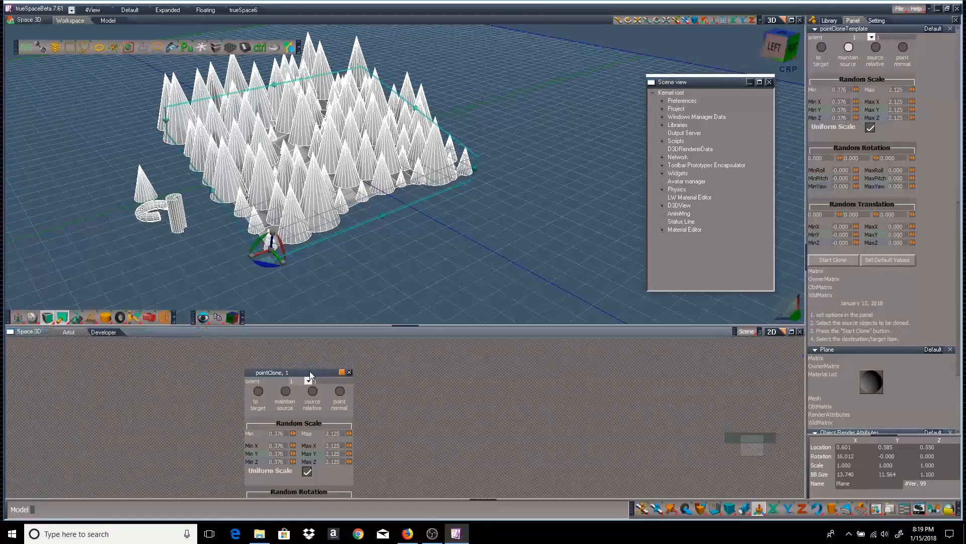
left_click(350, 373)
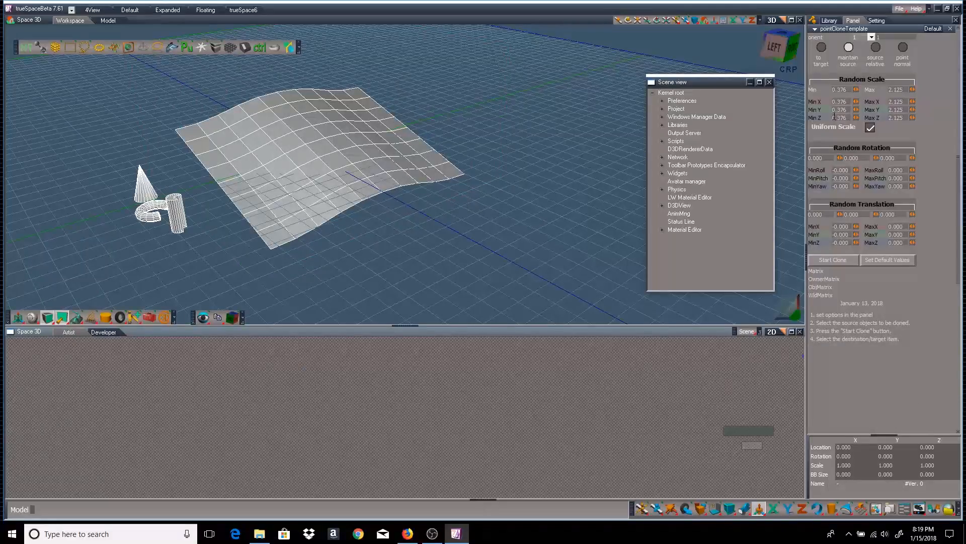
Reset clone defaults, set random roll to −44.750 to 44.750, and select the cone
left_click(899, 260)
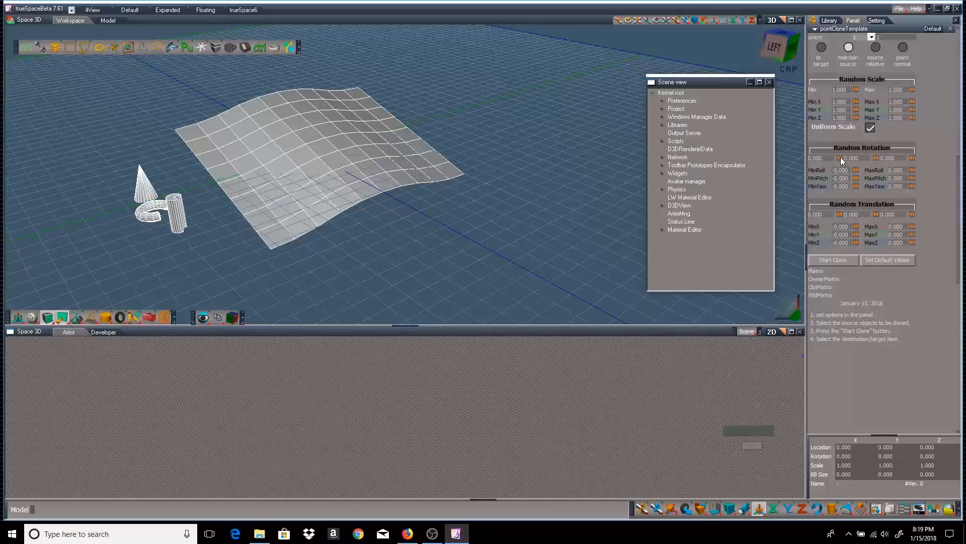
left_click_drag(840, 158, 845, 158)
left_click(144, 187)
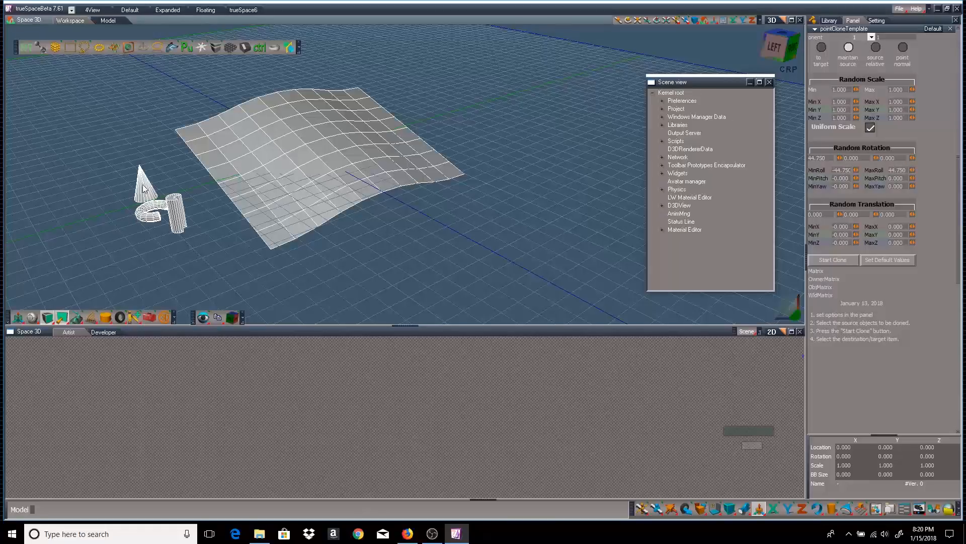
Clone the cone onto the wavy plane, review the rolled copies, then delete the clones
left_click(841, 259)
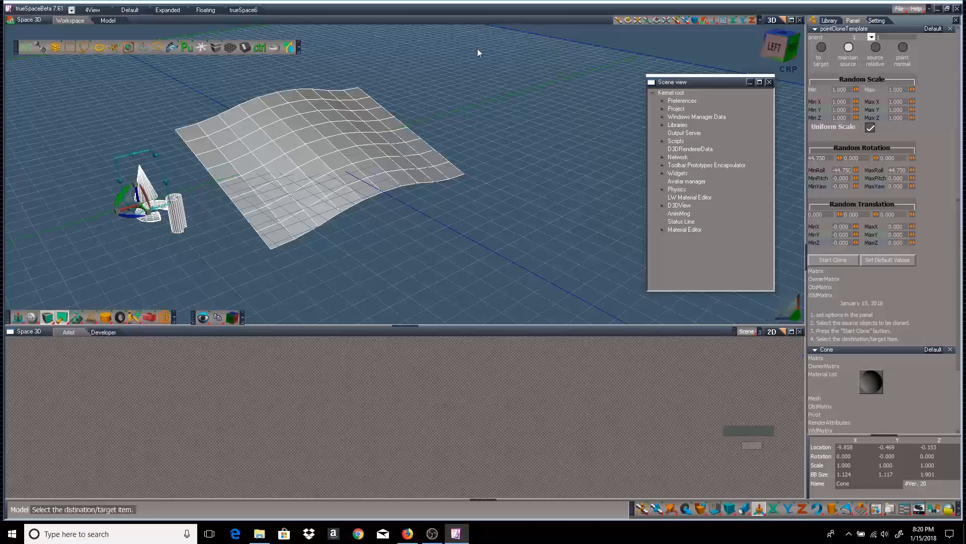
left_click(370, 147)
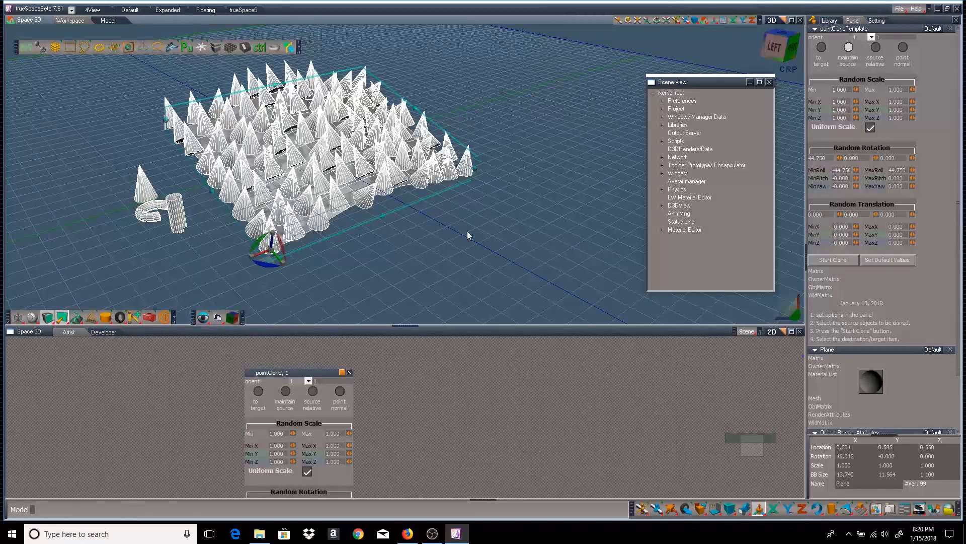
right_click_drag(467, 231, 347, 178)
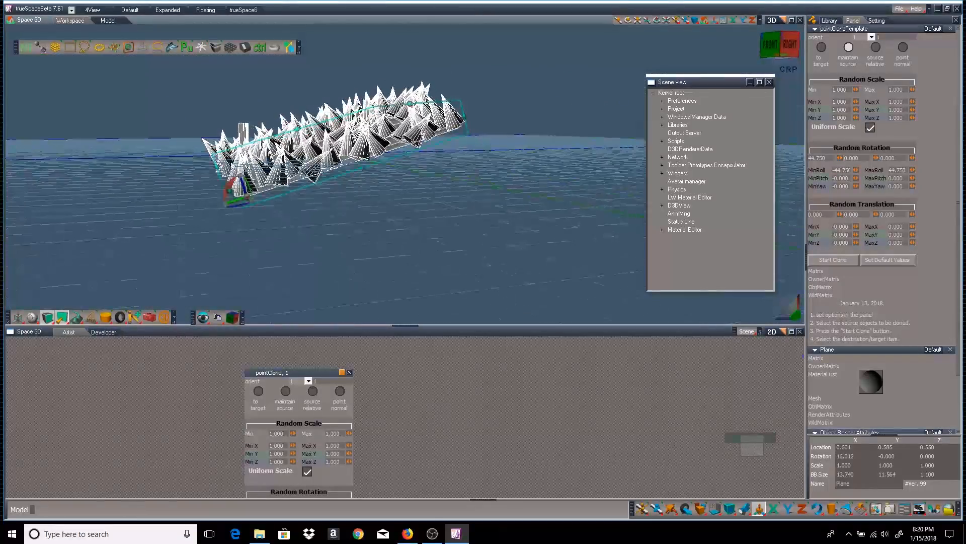
right_click_drag(427, 214, 576, 255)
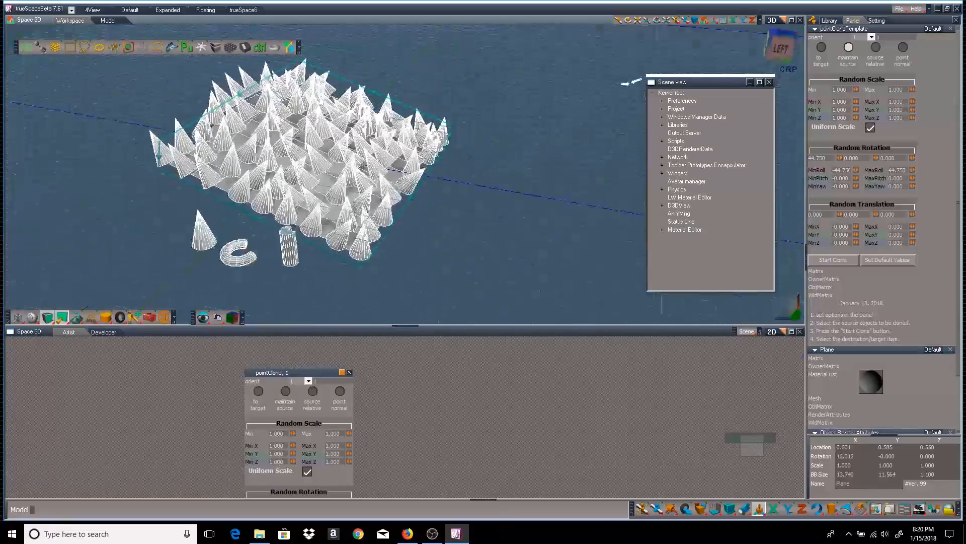
right_click_drag(631, 81, 780, 165)
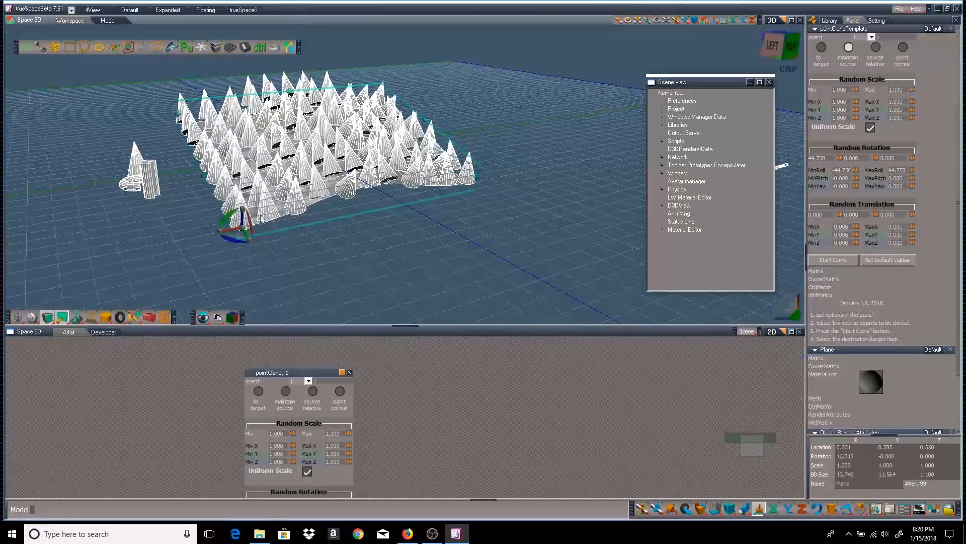
left_click(297, 373)
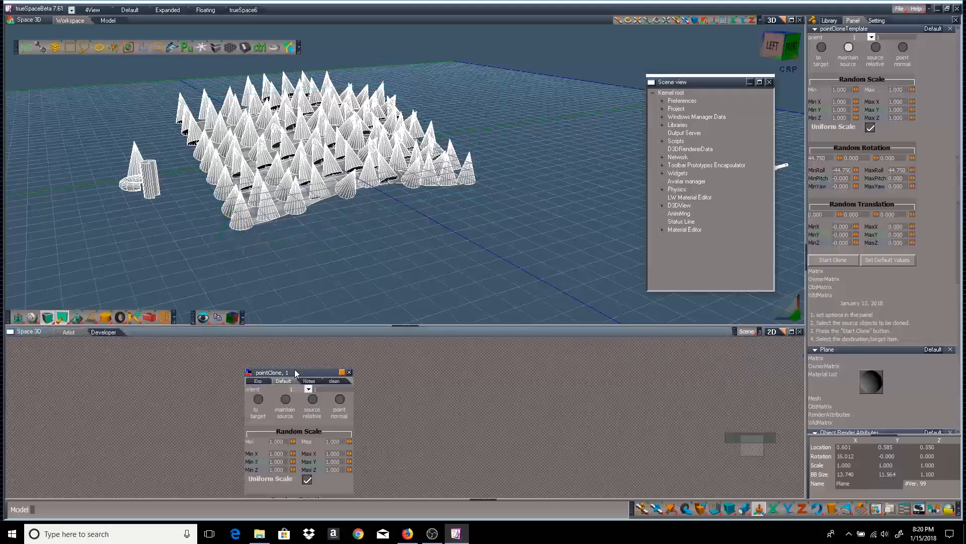
left_click(350, 373)
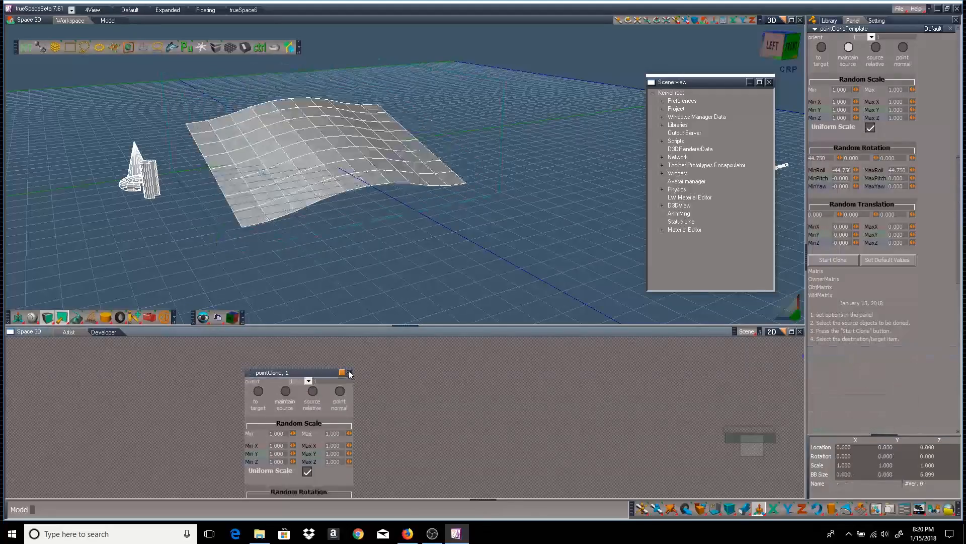
Select the cone, reset random rotation, and set random X and Y translation to 0.750
right_click_drag(509, 252, 475, 287)
left_click(154, 119)
right_click_drag(549, 203, 577, 226)
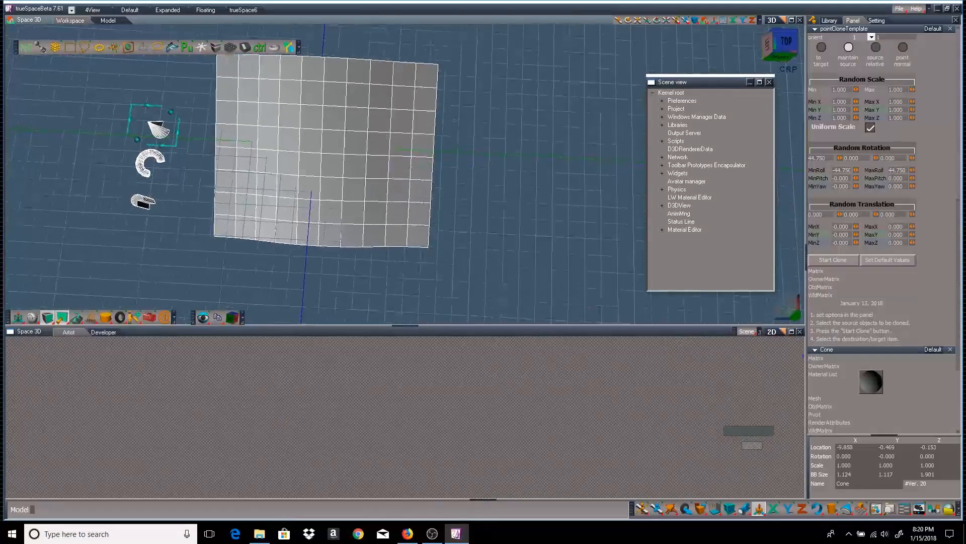
left_click(897, 261)
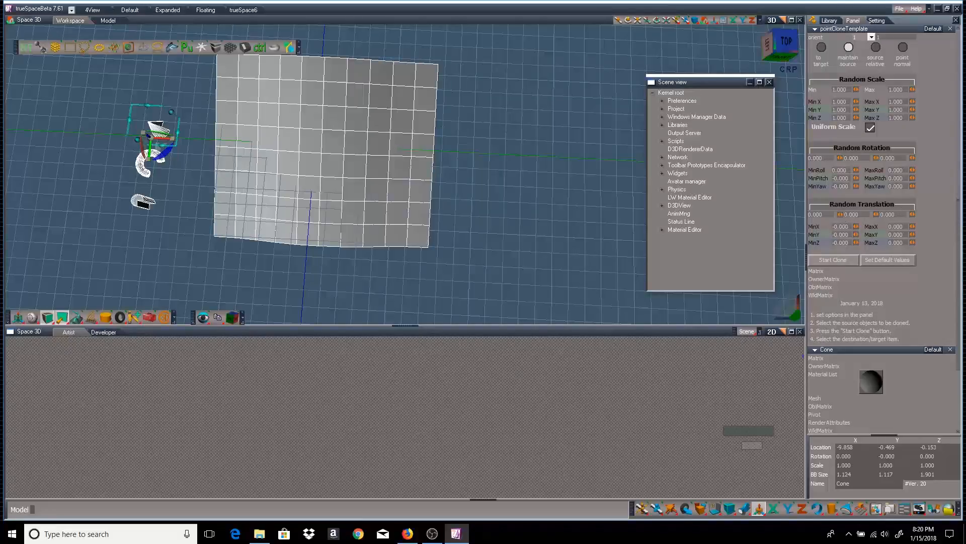
mouse_move(840, 215)
left_mouse_down()
mouse_move(860, 215)
mouse_move(831, 214)
left_mouse_up()
left_click_drag(876, 215, 866, 214)
Clone the cone onto the wavy plane, review the offset copies, then delete the clones
left_click(839, 259)
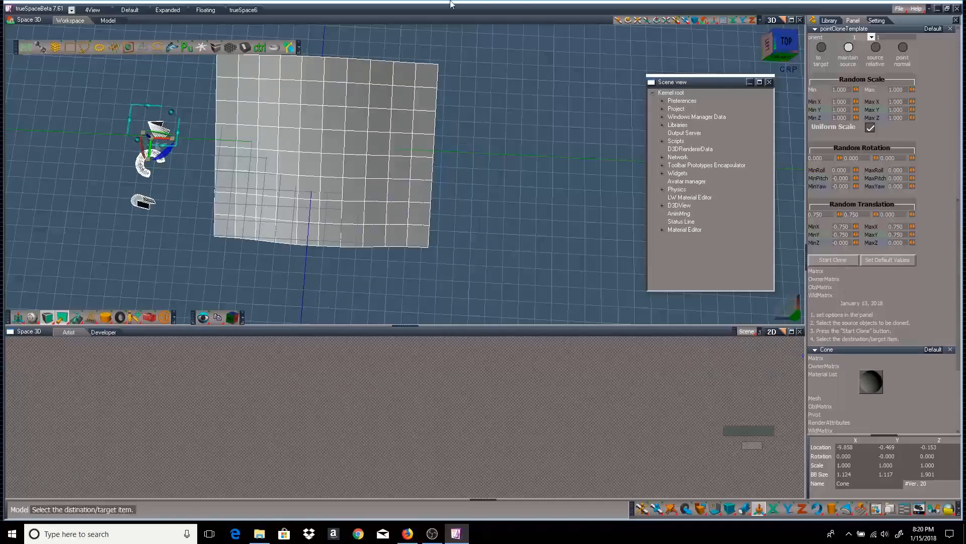
left_click(333, 115)
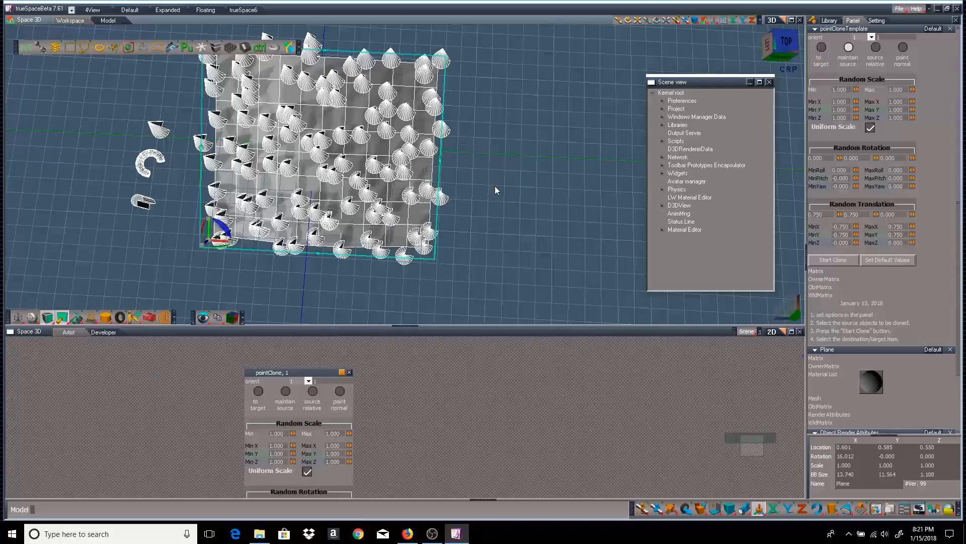
right_click_drag(494, 186, 443, 121)
scroll(443, 121, "down", 2)
scroll(444, 122, "down", 1)
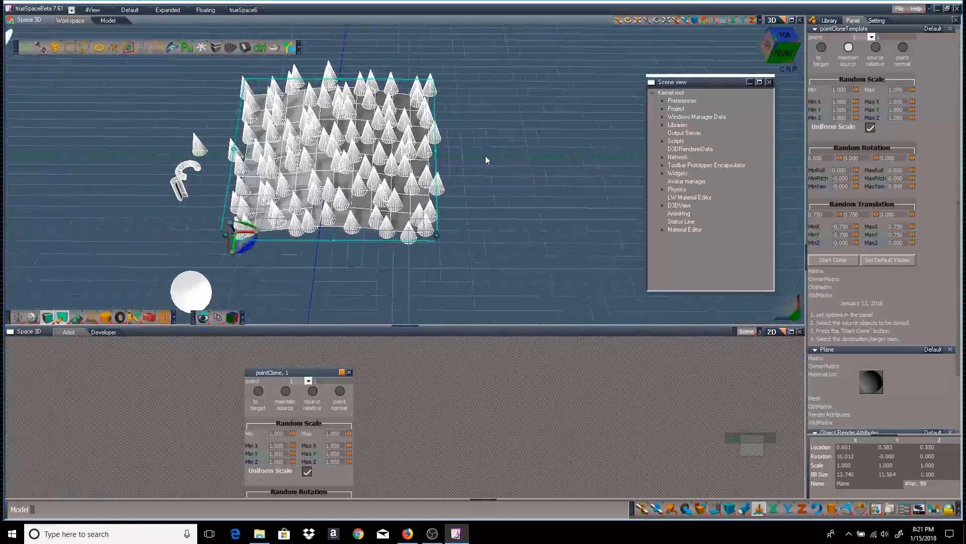
mouse_move(485, 155)
right_mouse_down()
mouse_move(452, 149)
mouse_move(494, 146)
right_mouse_up()
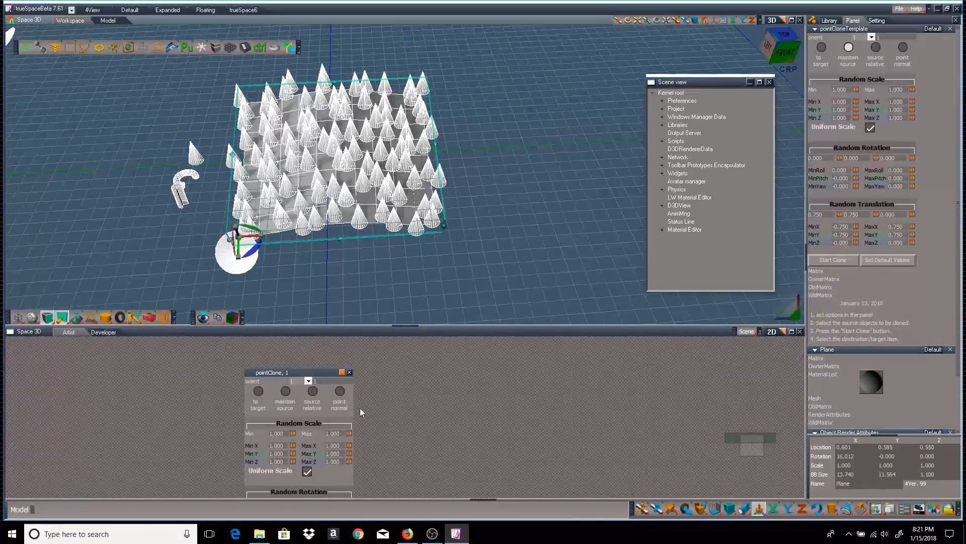
left_click(349, 372)
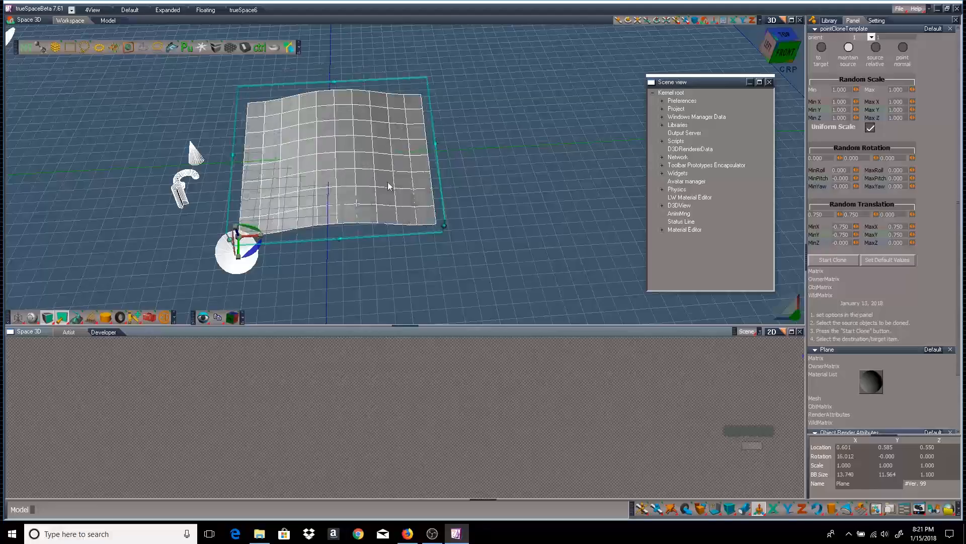
left_click(832, 509)
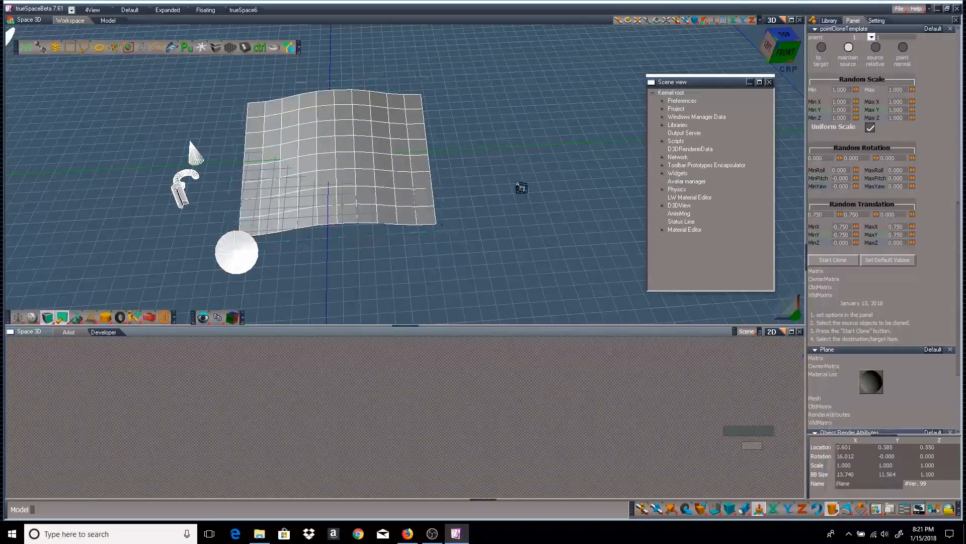
Draw a tall cylinder right of the plane and give it 12 height segments
mouse_move(518, 185)
left_mouse_down()
mouse_move(542, 226)
mouse_move(551, 89)
left_mouse_up()
left_click(555, 93)
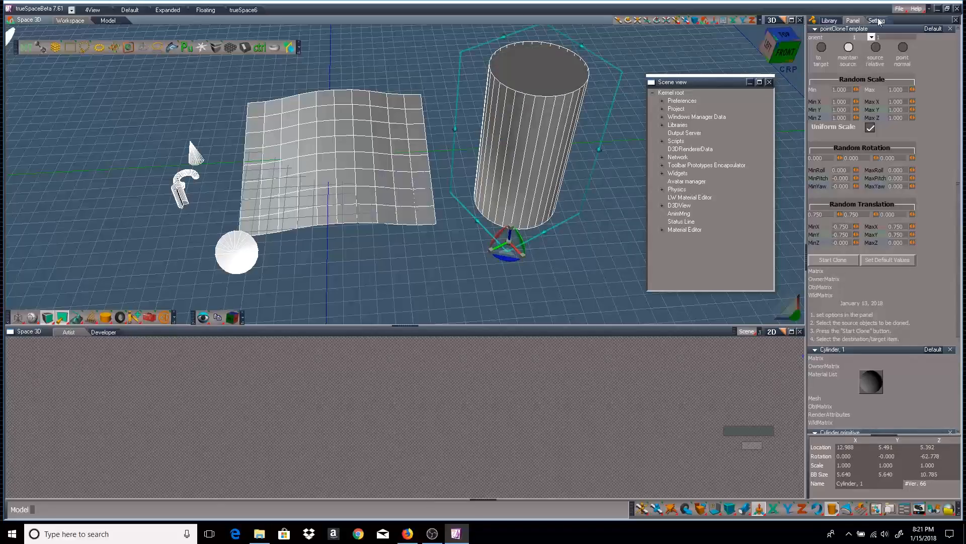
scroll(905, 327, "down", 3)
scroll(907, 330, "down", 3)
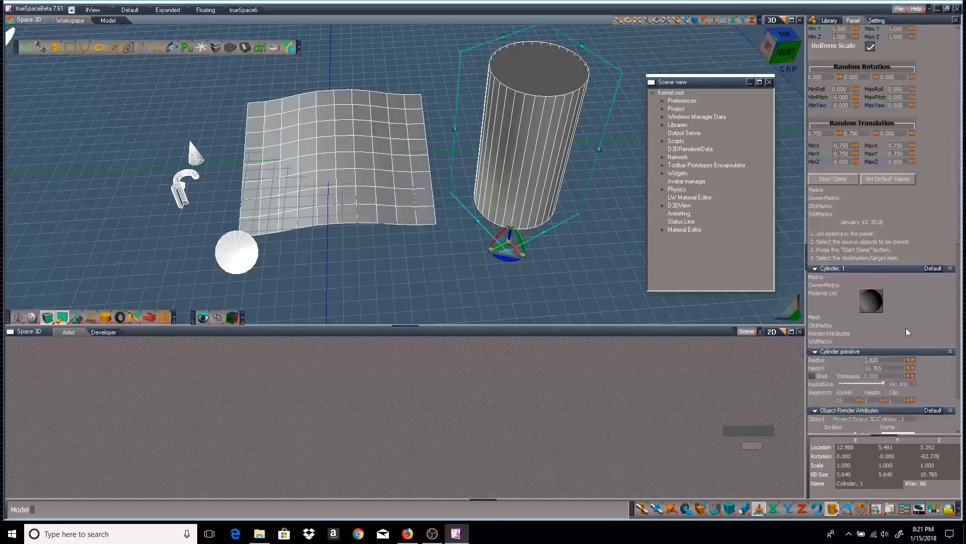
left_click_drag(885, 376, 841, 376)
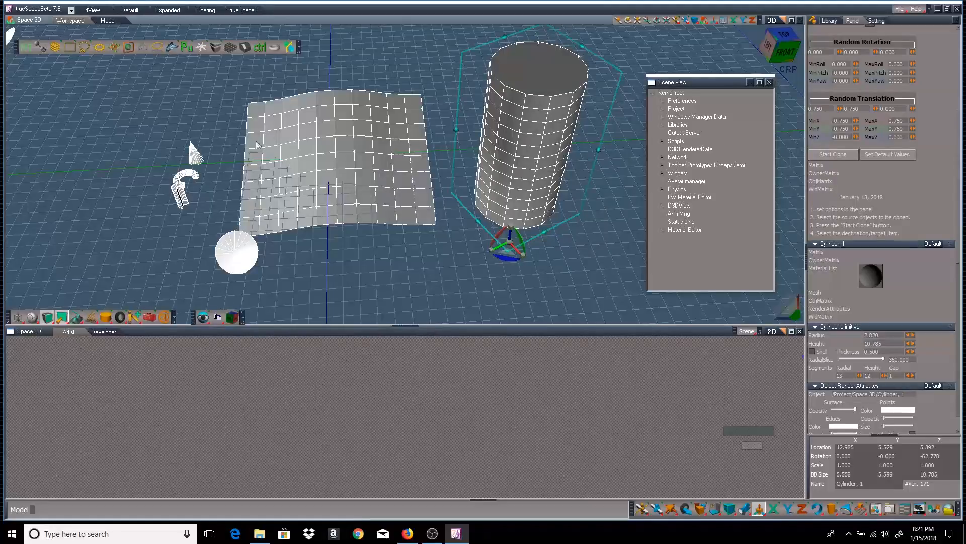
Box-select the cone and torus together as clone sources
left_click(67, 49)
left_click_drag(136, 137, 194, 200)
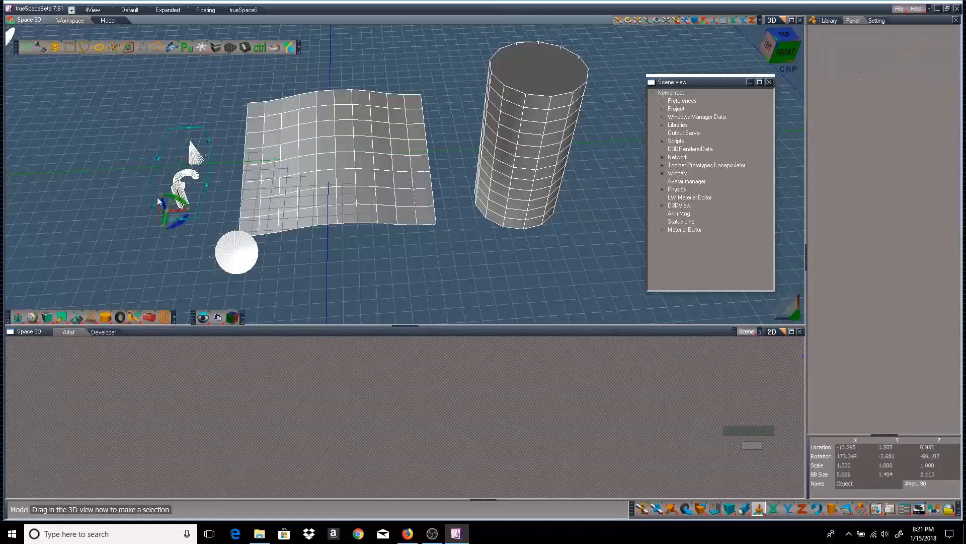
left_click(115, 47)
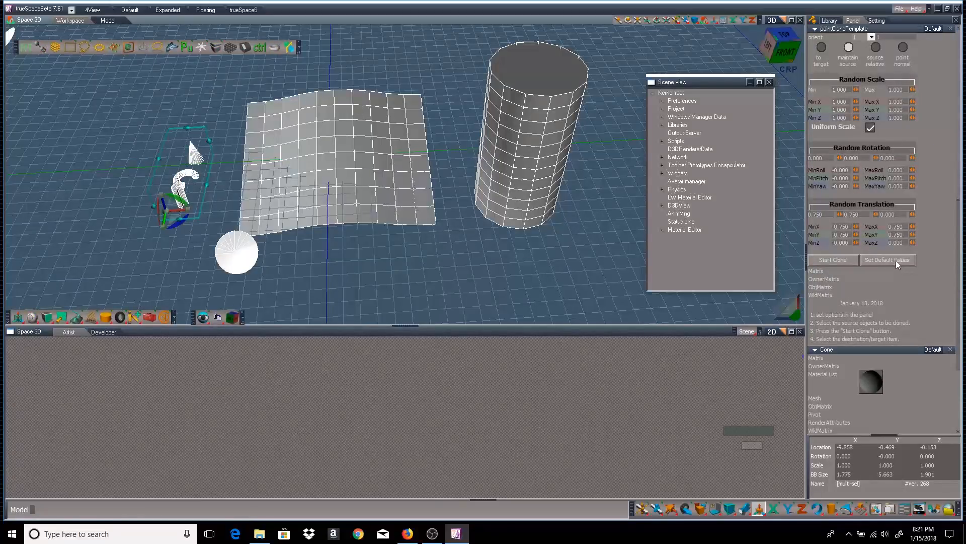
Reset translation, clone cone and torus onto the cylinder along its normals, then slide the cylinder aside
left_click(896, 260)
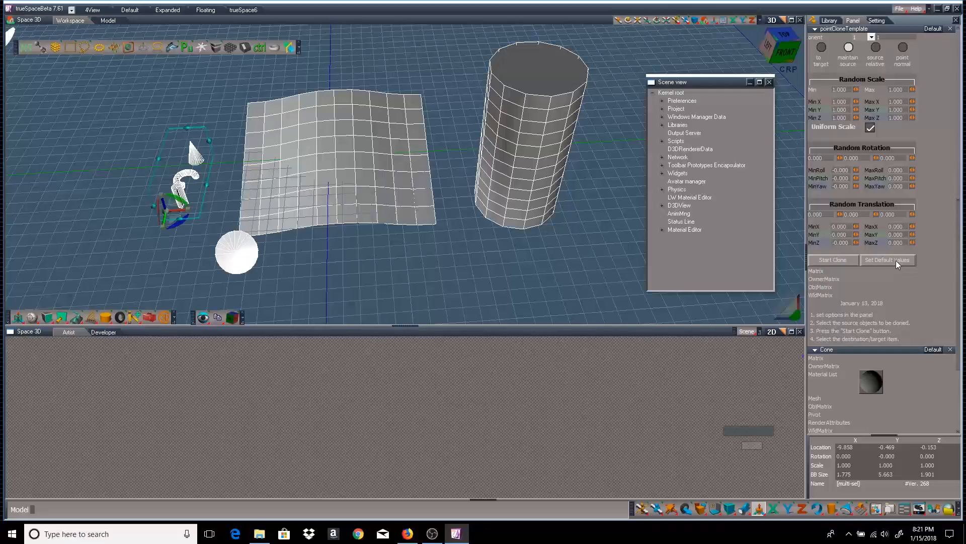
left_click(904, 48)
left_click(829, 261)
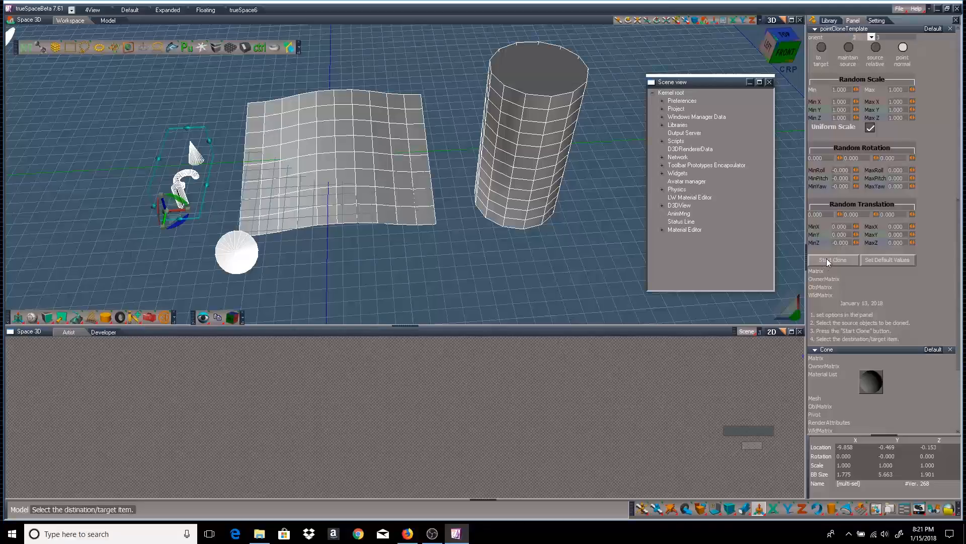
left_click(523, 137)
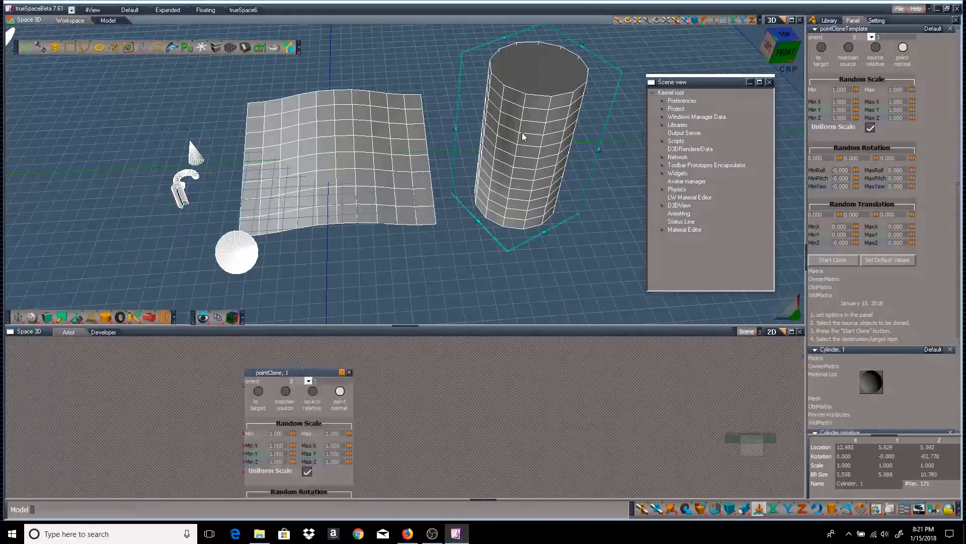
middle_click_drag(616, 244, 535, 78)
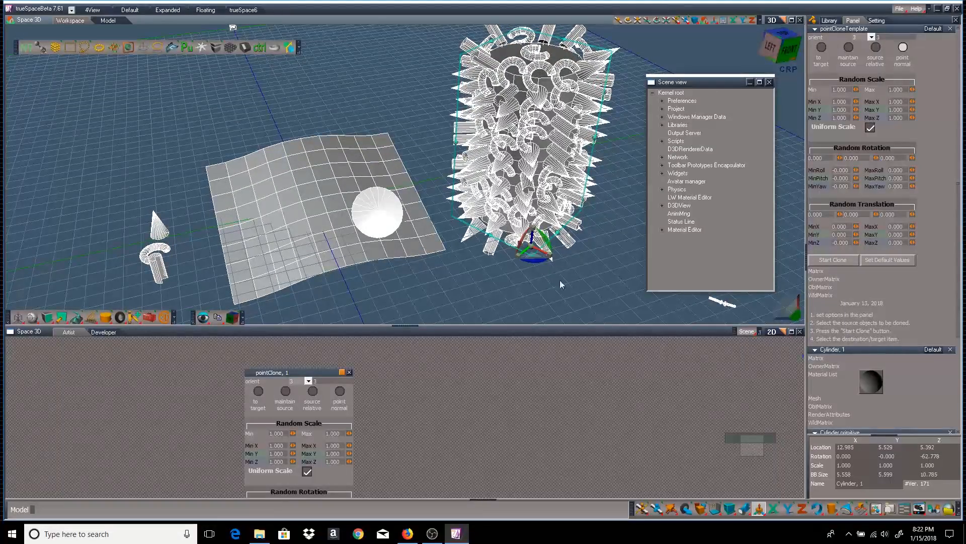
left_click_drag(536, 256, 358, 232)
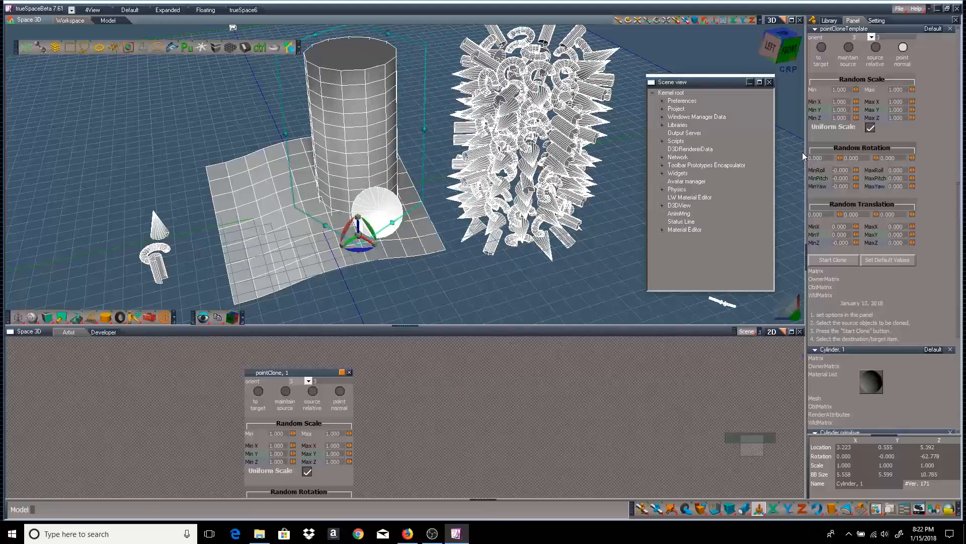